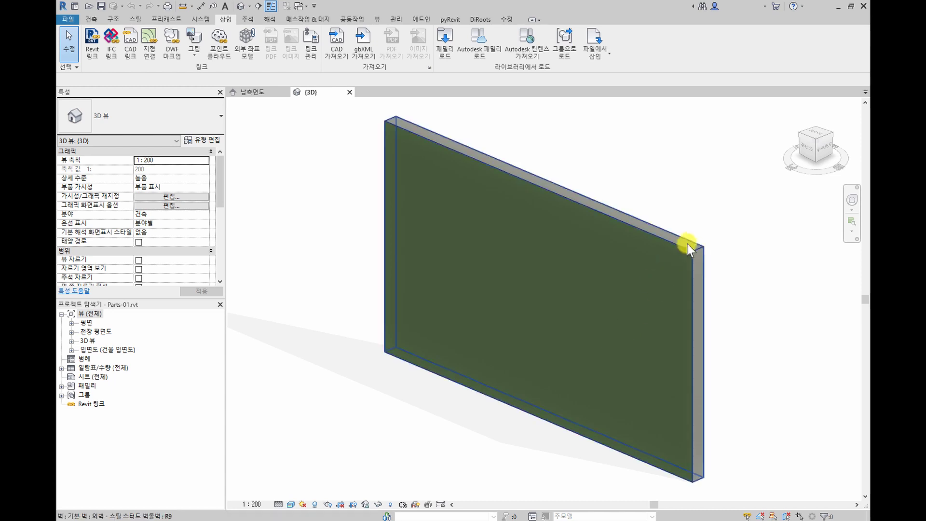
- Create parts from the basic exterior wall so that each of its layers becomes a separate part
{"action": "left_click", "coordinate": [691, 251]}
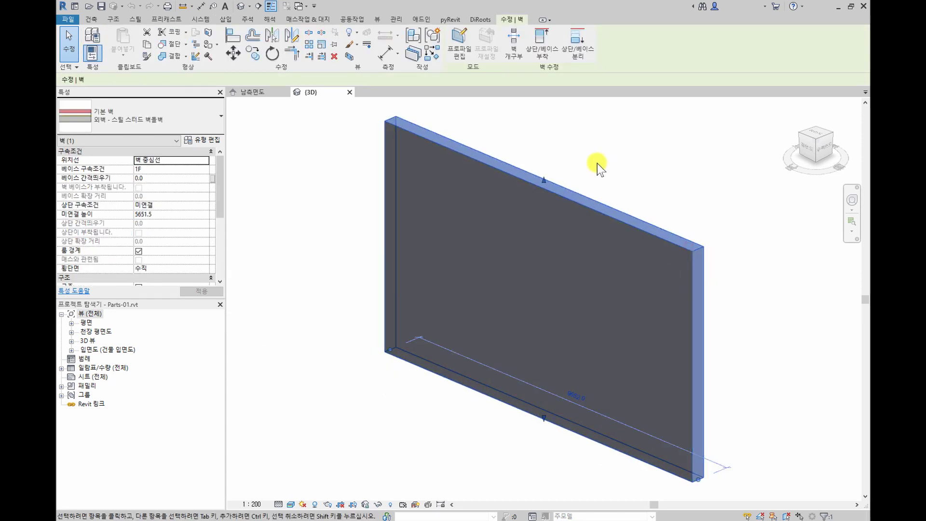
{"action": "left_click", "coordinate": [413, 54]}
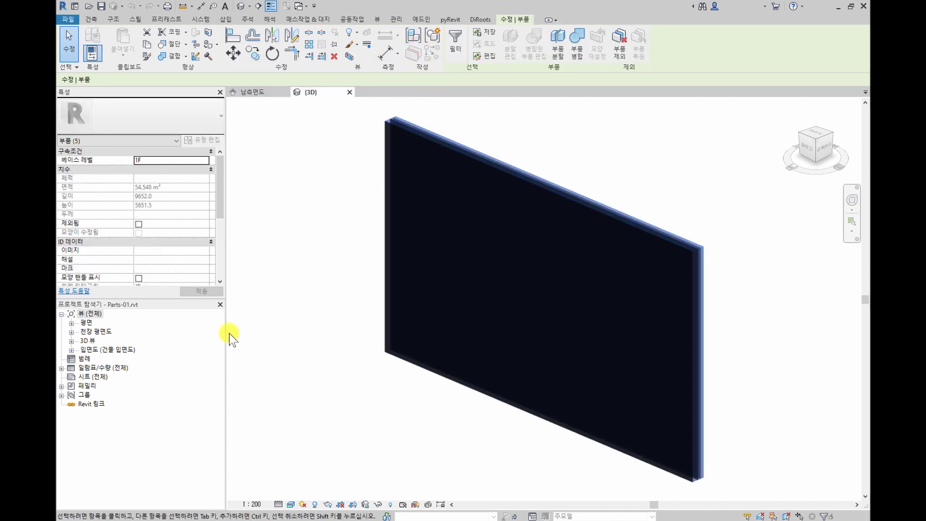
{"action": "left_click", "coordinate": [727, 215]}
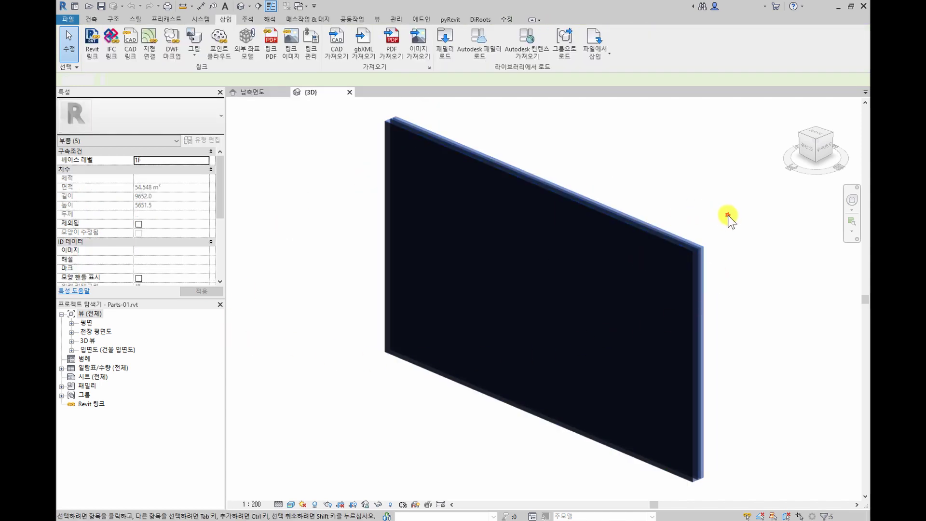
- Examine the separated wall parts at the upper corner by selecting individual layers one after another
{"action": "scroll", "coordinate": [703, 253], "scroll_direction": "up", "scroll_amount": 4}
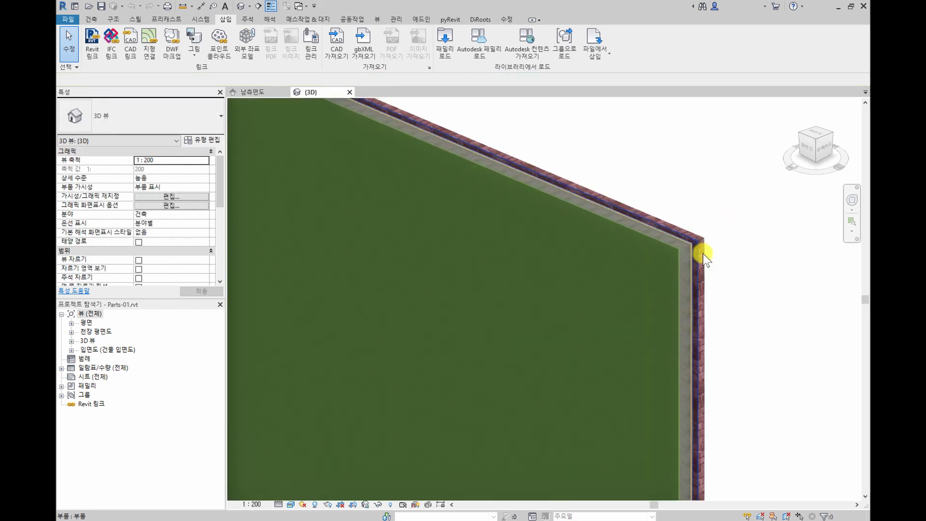
{"action": "left_click", "coordinate": [679, 254]}
{"action": "scroll", "coordinate": [690, 245], "scroll_direction": "up", "scroll_amount": 1}
{"action": "left_click", "coordinate": [689, 244]}
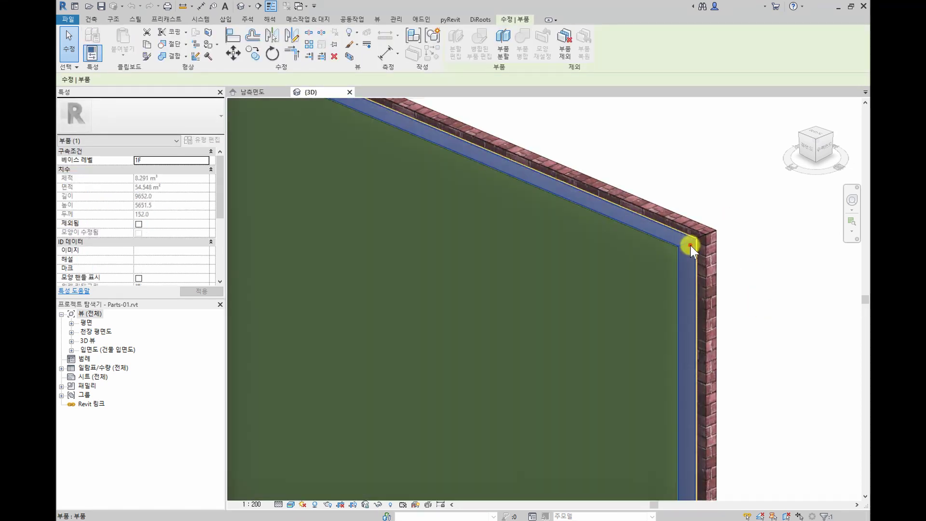
{"action": "left_click", "coordinate": [704, 235]}
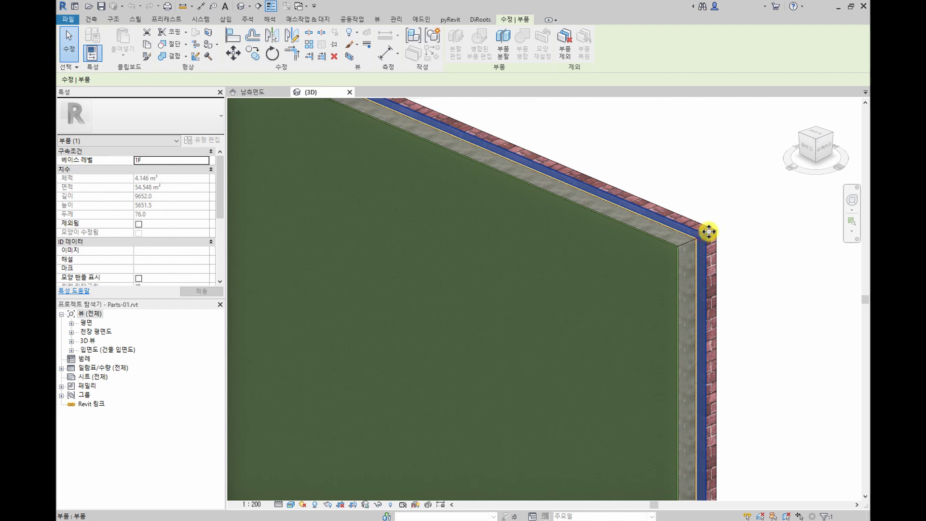
{"action": "left_click", "coordinate": [745, 232]}
{"action": "scroll", "coordinate": [740, 232], "scroll_direction": "down", "scroll_amount": 2}
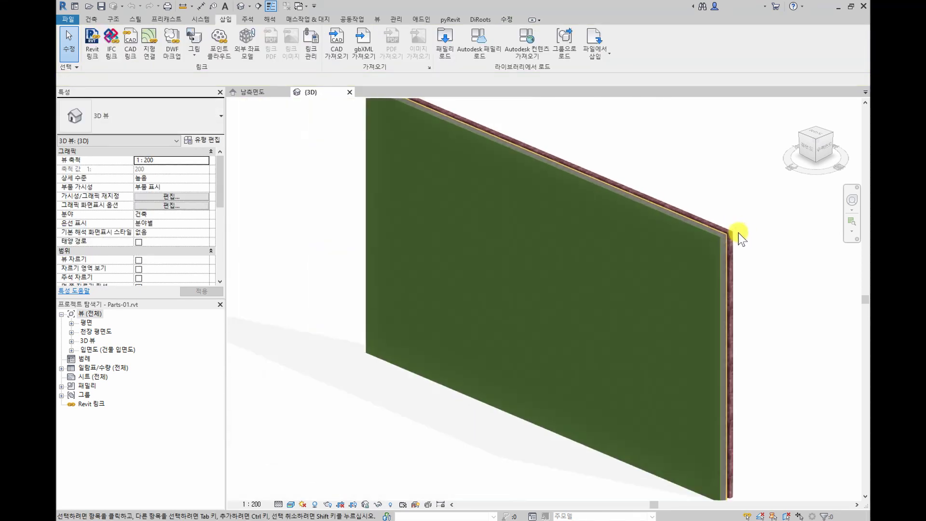
- Start dividing the wall's thin green face layer part and open its division sketch for editing
{"action": "middle_click_drag", "start_coordinate": [695, 243], "coordinate": [692, 265]}
{"action": "scroll", "coordinate": [675, 269], "scroll_direction": "up", "scroll_amount": 3}
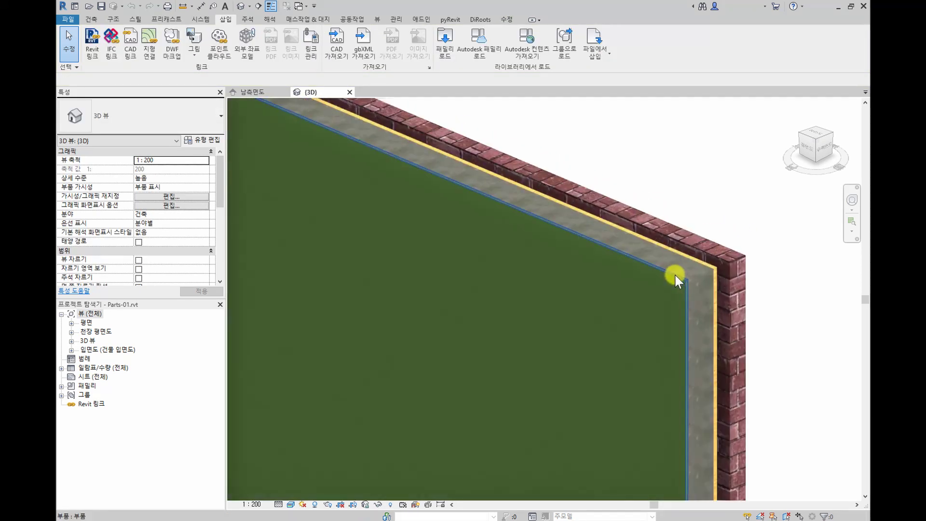
{"action": "left_click", "coordinate": [675, 279]}
{"action": "scroll", "coordinate": [675, 278], "scroll_direction": "down", "scroll_amount": 4}
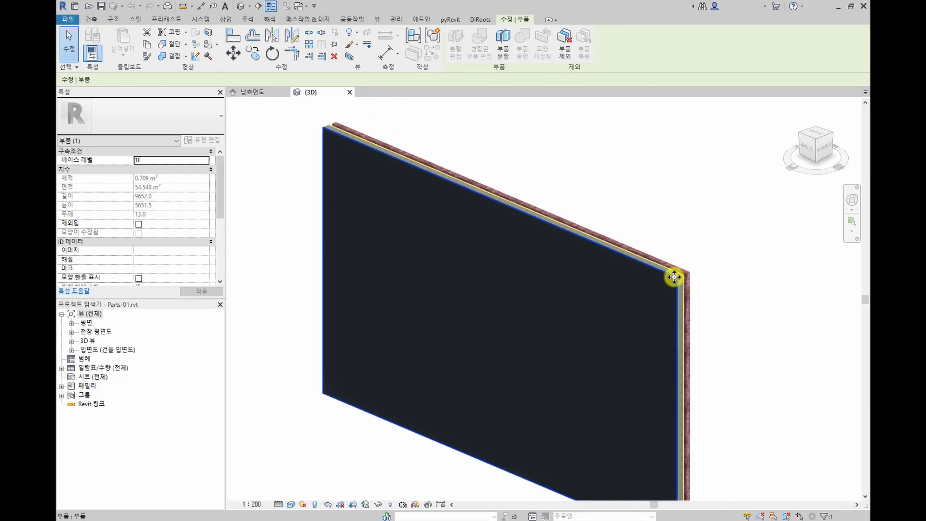
{"action": "mouse_move", "coordinate": [674, 276]}
{"action": "middle_mouse_down", "text": "shift"}
{"action": "mouse_move", "coordinate": [748, 269]}
{"action": "mouse_move", "coordinate": [678, 266]}
{"action": "middle_mouse_up", "text": "shift"}
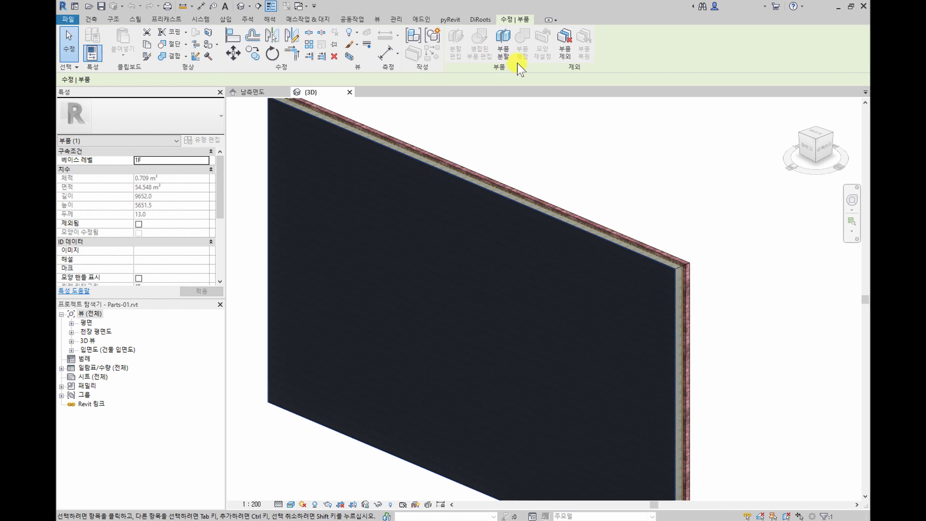
{"action": "left_click", "coordinate": [503, 41]}
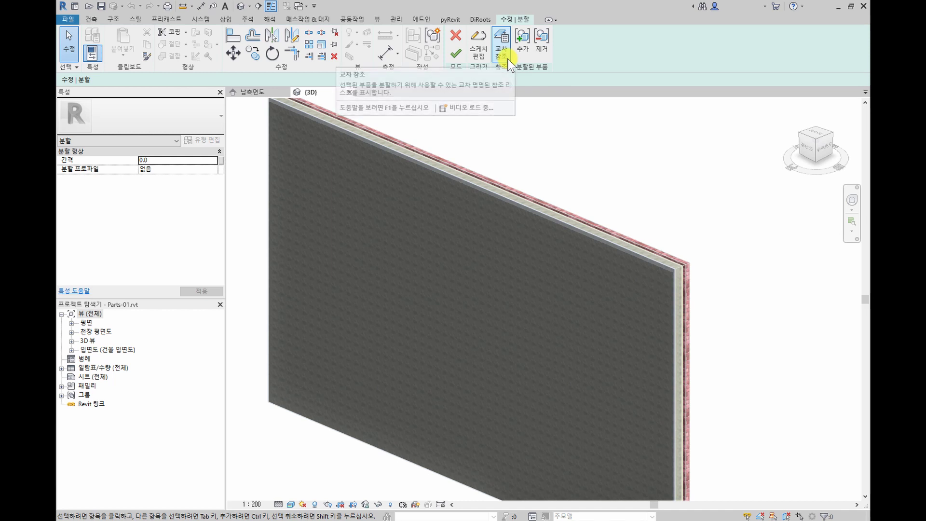
{"action": "left_click", "coordinate": [482, 62]}
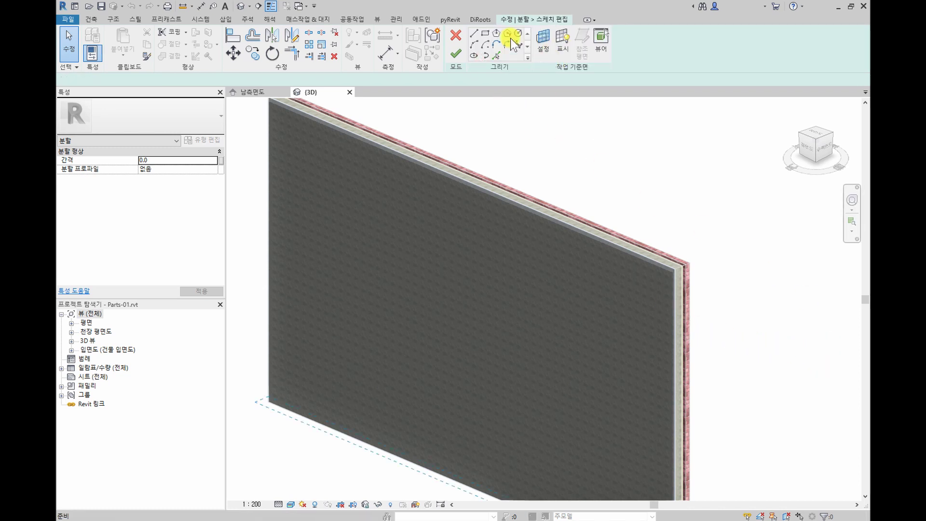
- Set the division sketch's work plane by picking the face of the thin outermost layer
{"action": "left_click", "coordinate": [473, 33]}
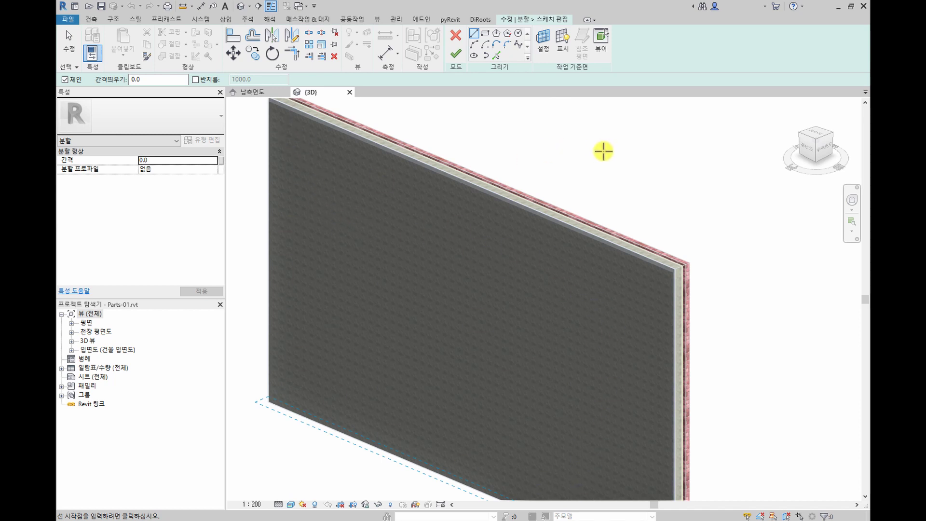
{"action": "left_click", "coordinate": [543, 49]}
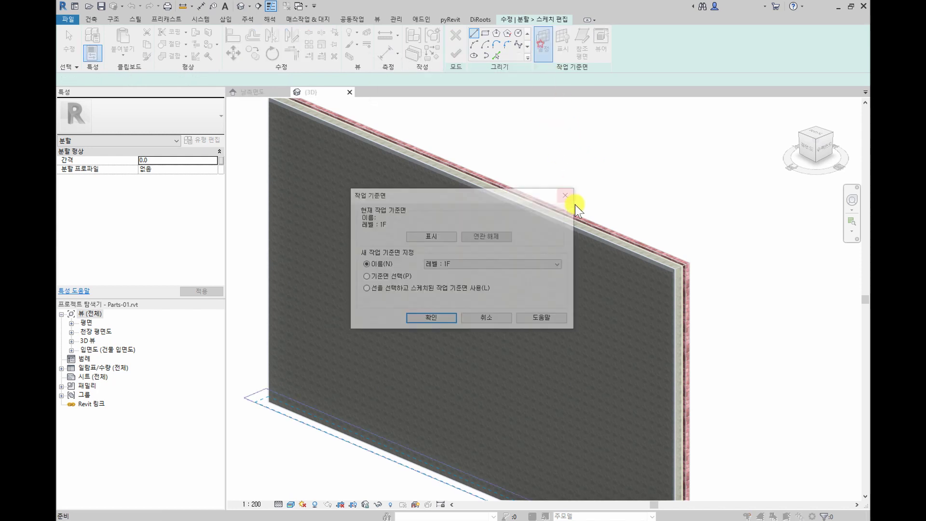
{"action": "left_click", "coordinate": [367, 277]}
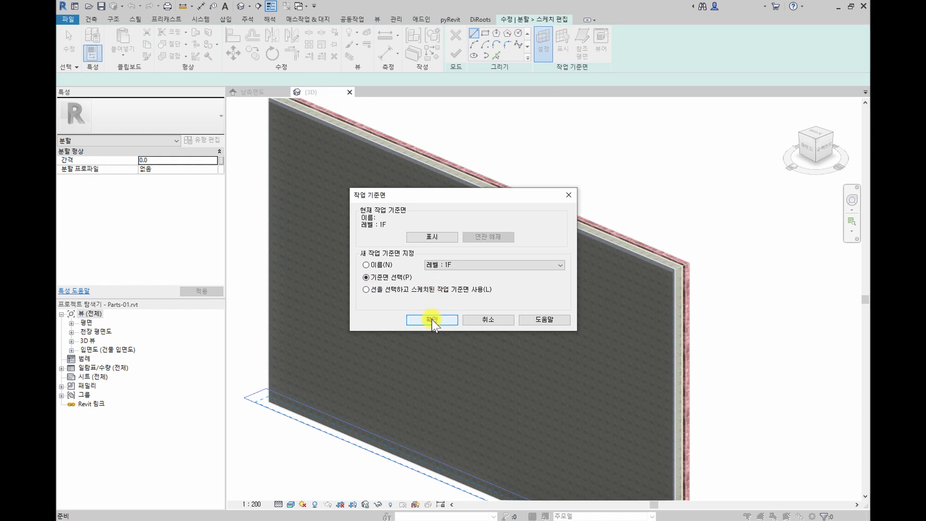
{"action": "left_click", "coordinate": [432, 320]}
{"action": "scroll", "coordinate": [674, 262], "scroll_direction": "up", "scroll_amount": 6}
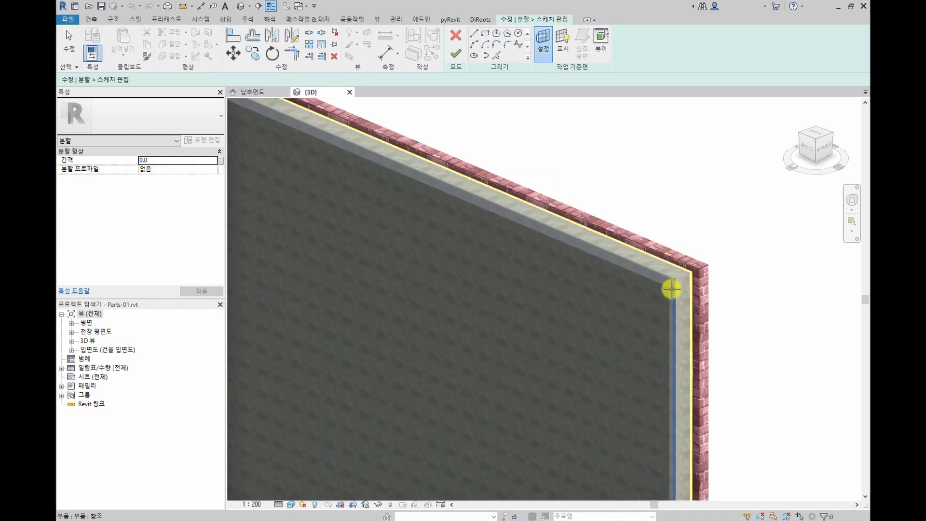
{"action": "left_click", "coordinate": [667, 276]}
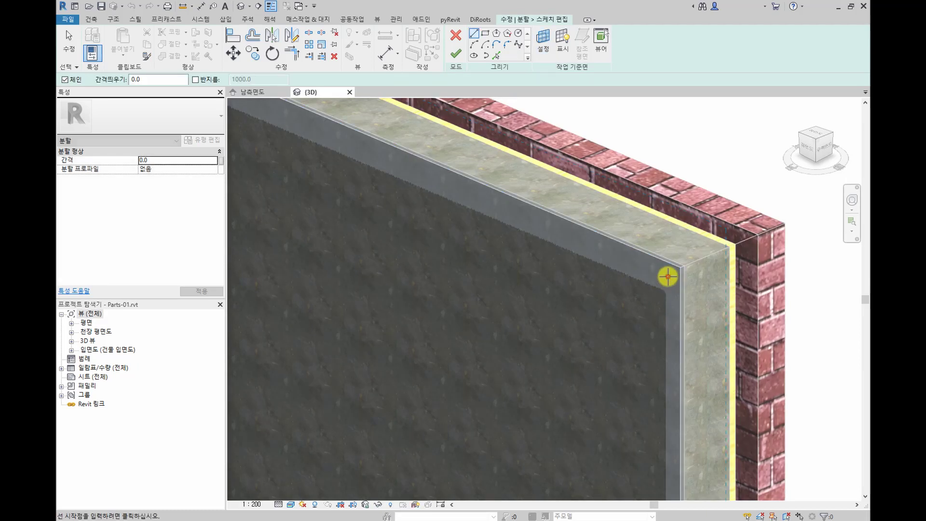
- Turn the 3D view to look squarely at the face of the layer being divided
{"action": "scroll", "coordinate": [596, 279], "scroll_direction": "down", "scroll_amount": 2}
{"action": "scroll", "coordinate": [597, 278], "scroll_direction": "down", "scroll_amount": 4}
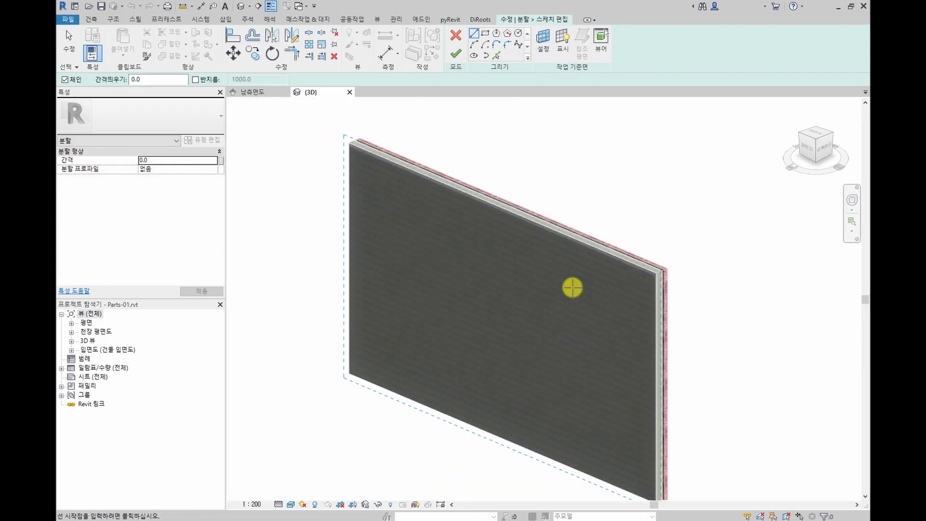
{"action": "left_click", "coordinate": [256, 92]}
{"action": "left_click", "coordinate": [311, 93]}
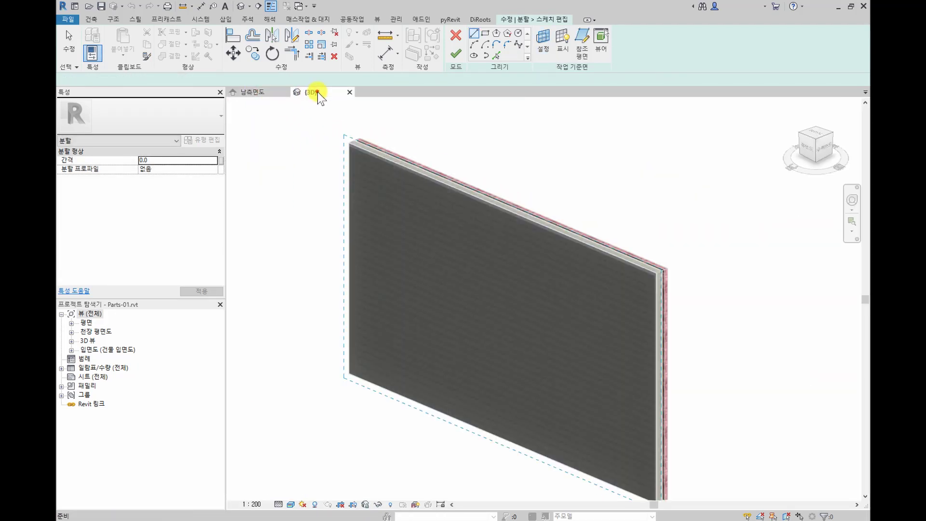
{"action": "left_click", "coordinate": [810, 160]}
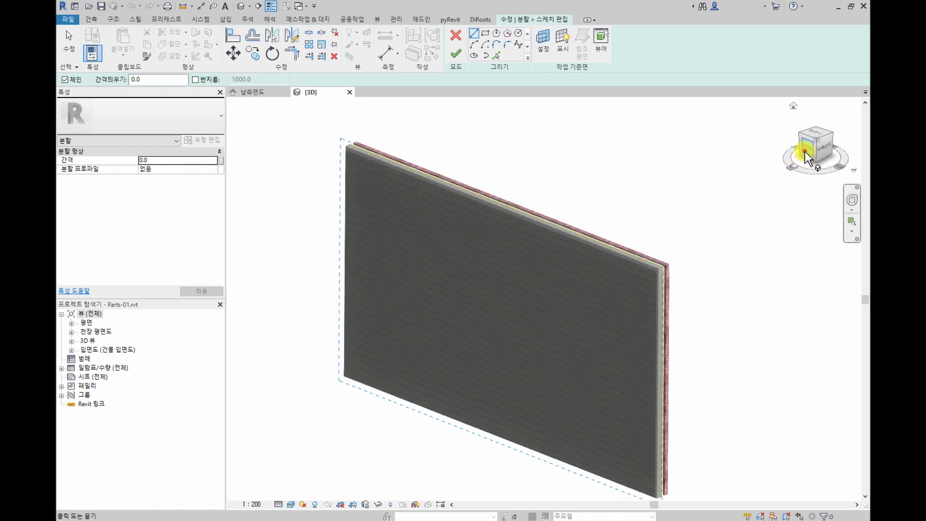
{"action": "scroll", "coordinate": [535, 312], "scroll_direction": "up", "scroll_amount": 4}
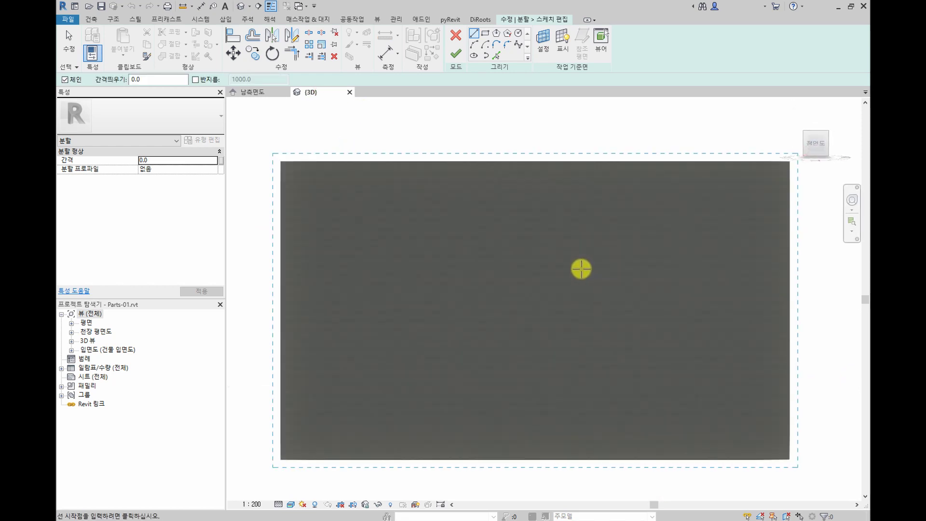
{"action": "middle_click_drag", "start_coordinate": [591, 289], "coordinate": [585, 292]}
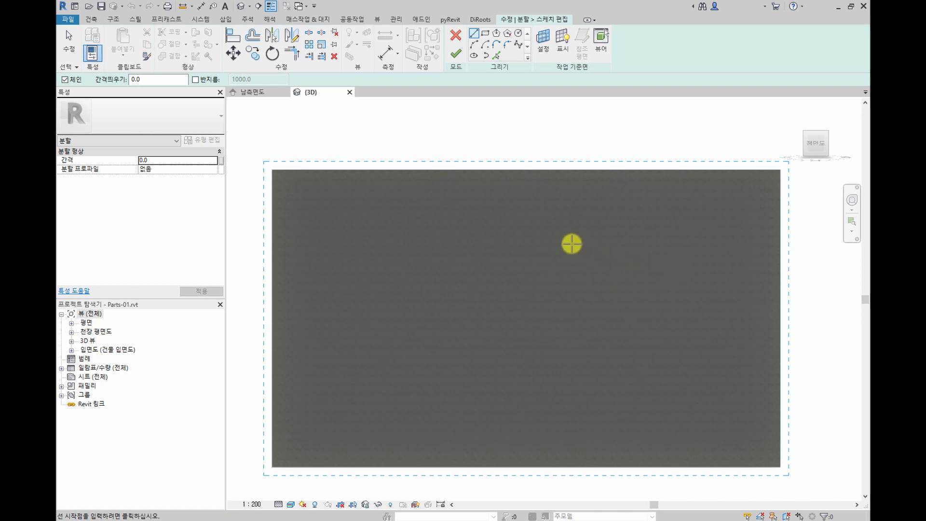
- Sketch a diagonal division line across the layer's upper-left corner and a full-height vertical line near its middle
{"action": "left_click", "coordinate": [474, 33]}
{"action": "left_click", "coordinate": [425, 157]}
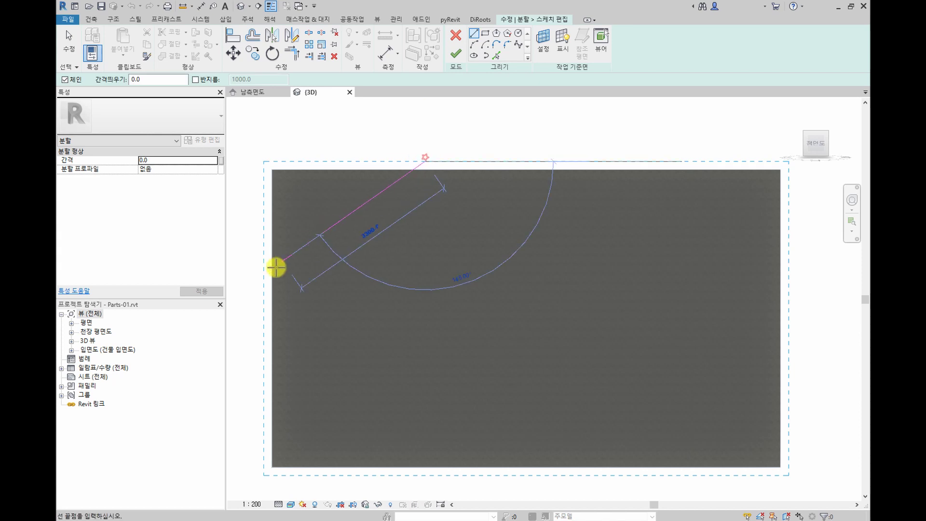
{"action": "left_click", "coordinate": [264, 305]}
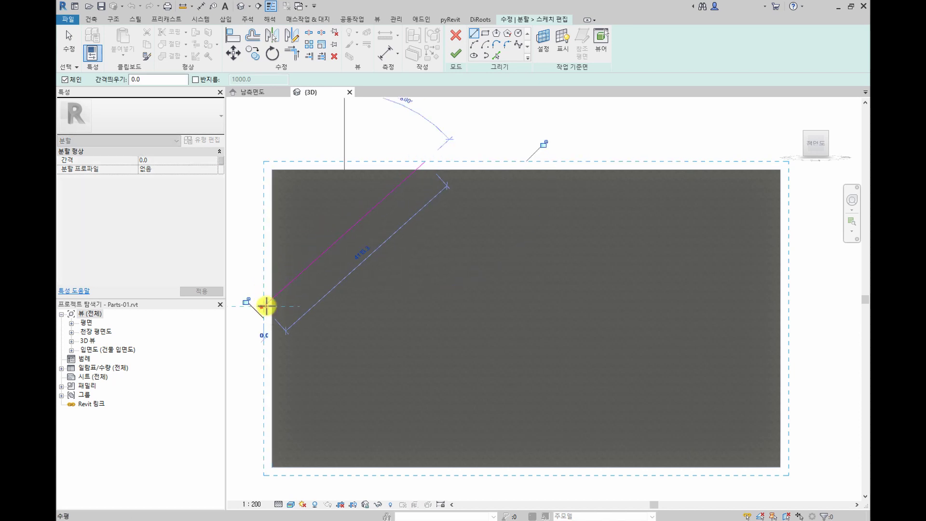
{"action": "key", "text": "Escape"}
{"action": "left_click", "coordinate": [502, 160]}
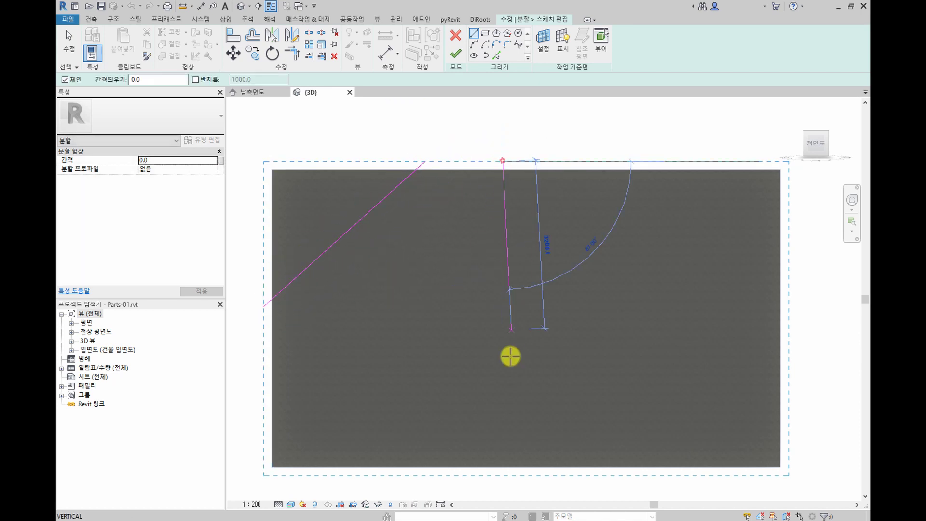
{"action": "left_click", "coordinate": [504, 474]}
{"action": "key", "text": "Escape"}
- Sketch a horizontal division line across the full width of the layer's lower part
{"action": "key", "text": "l"}
{"action": "key", "text": "i"}
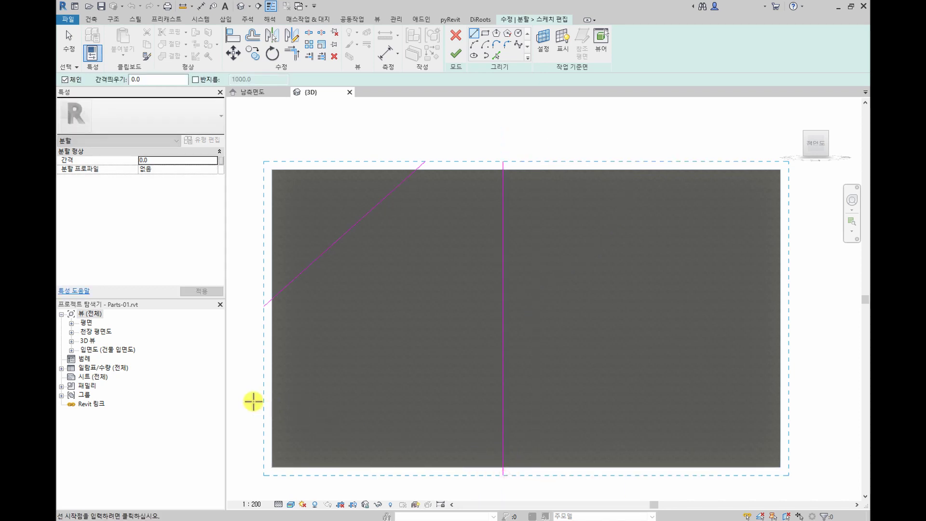
{"action": "left_click", "coordinate": [265, 401]}
{"action": "left_click", "coordinate": [787, 408]}
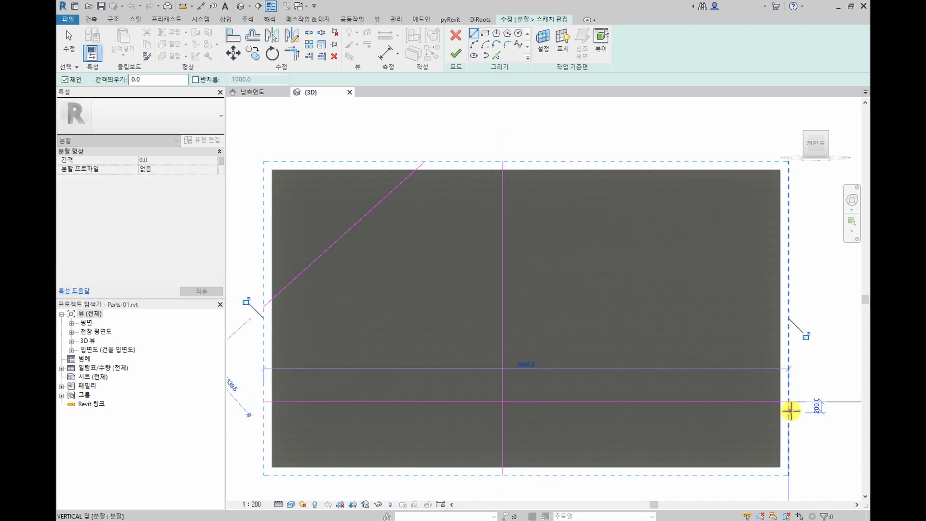
{"action": "key", "text": "Escape"}
{"action": "key", "text": "Escape"}
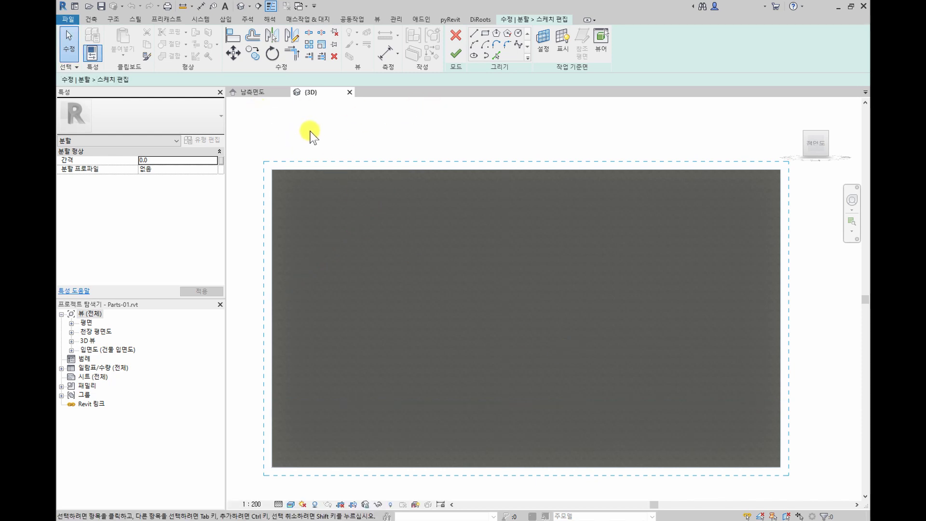
- Import the CAD file Pattern.dwg into the division sketch with the default import settings
{"action": "left_click", "coordinate": [226, 19]}
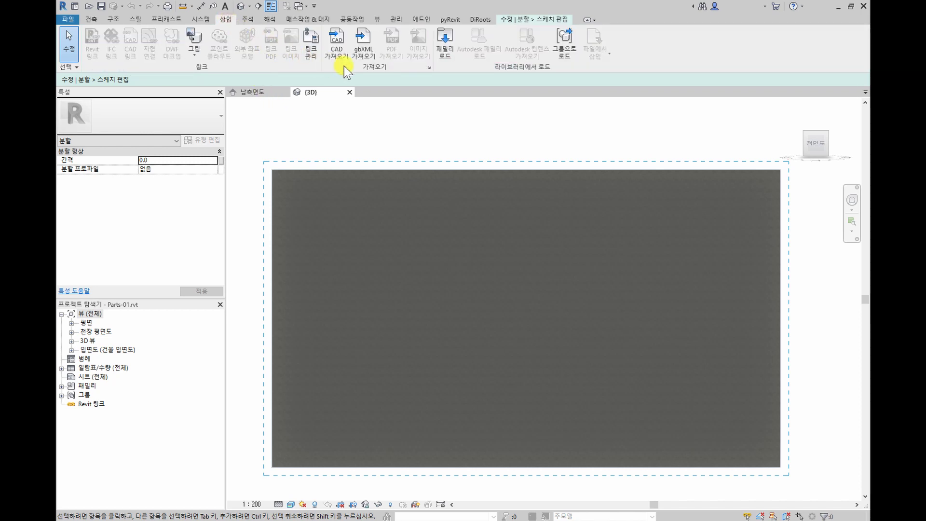
{"action": "left_click", "coordinate": [333, 52]}
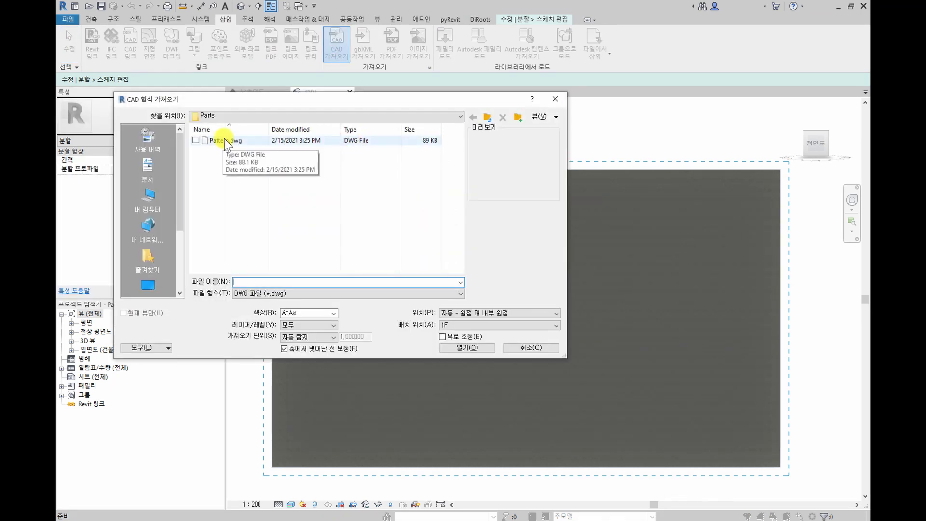
{"action": "left_click", "coordinate": [225, 141]}
{"action": "left_click", "coordinate": [459, 347]}
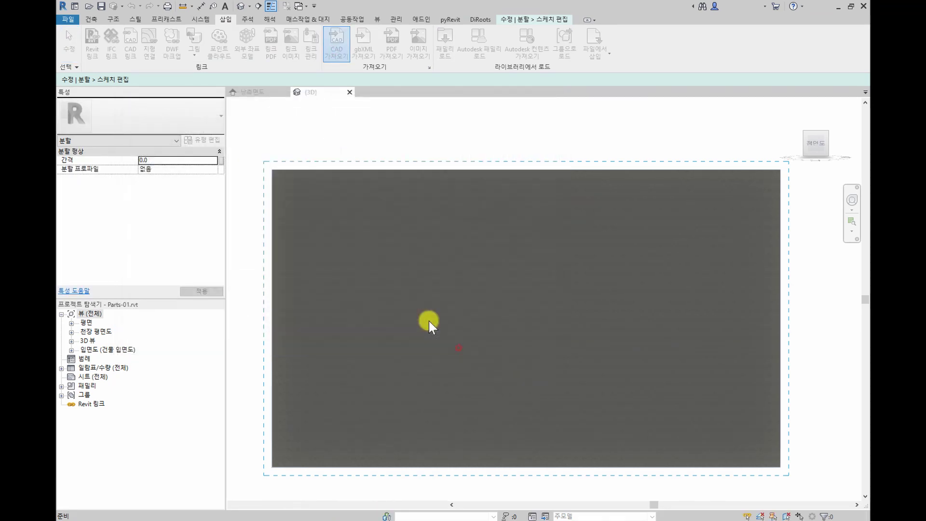
- Move all imported pattern lines from their lower-right corner onto the lower-right corner of the wall layer
{"action": "scroll", "coordinate": [429, 316], "scroll_direction": "down", "scroll_amount": 2}
{"action": "scroll", "coordinate": [492, 314], "scroll_direction": "down", "scroll_amount": 4}
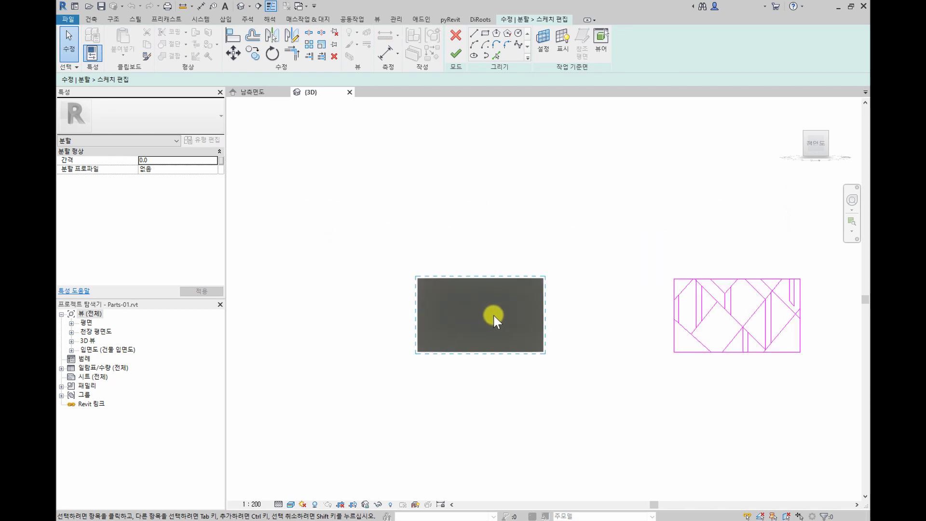
{"action": "scroll", "coordinate": [665, 320], "scroll_direction": "up", "scroll_amount": 3}
{"action": "middle_click_drag", "start_coordinate": [739, 324], "coordinate": [682, 323]}
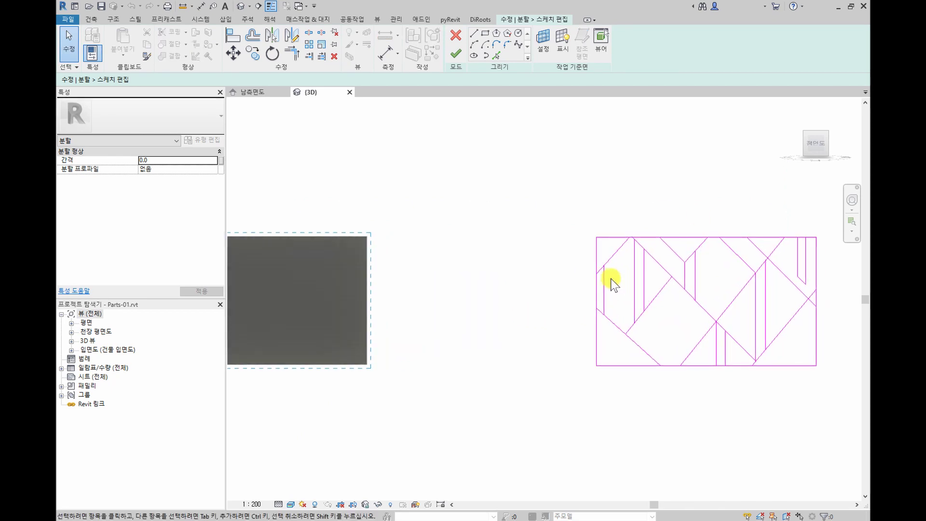
{"action": "left_click_drag", "start_coordinate": [557, 213], "coordinate": [839, 436]}
{"action": "middle_click_drag", "start_coordinate": [548, 178], "coordinate": [532, 178]}
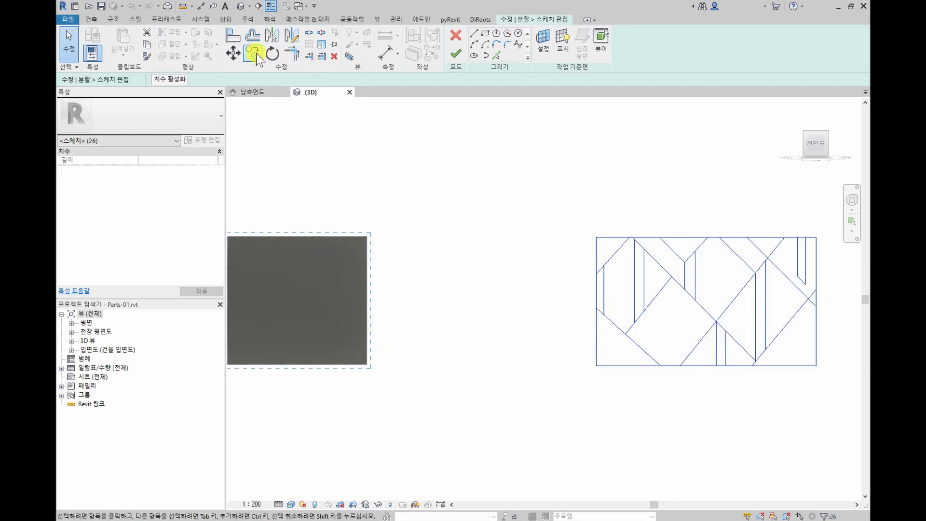
{"action": "left_click", "coordinate": [233, 52]}
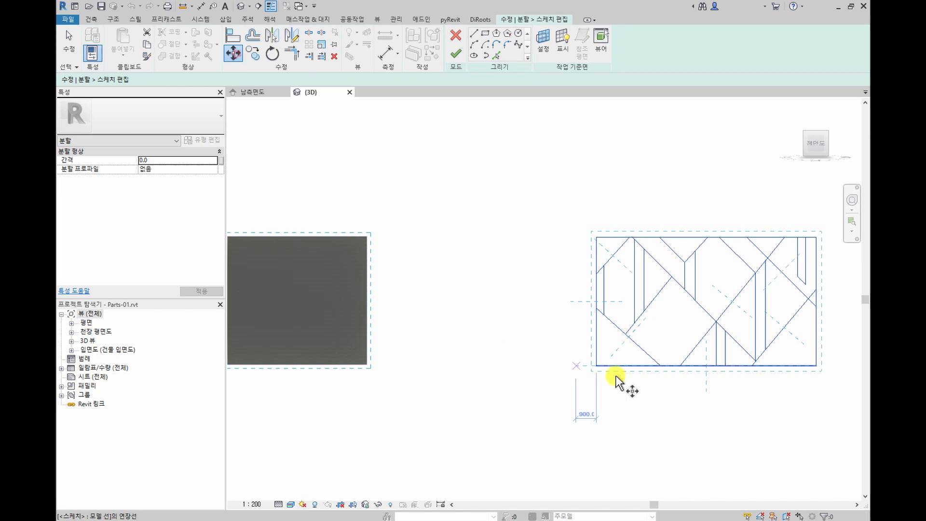
{"action": "left_click", "coordinate": [818, 366]}
{"action": "scroll", "coordinate": [349, 349], "scroll_direction": "up", "scroll_amount": 4}
{"action": "scroll", "coordinate": [376, 374], "scroll_direction": "up", "scroll_amount": 2}
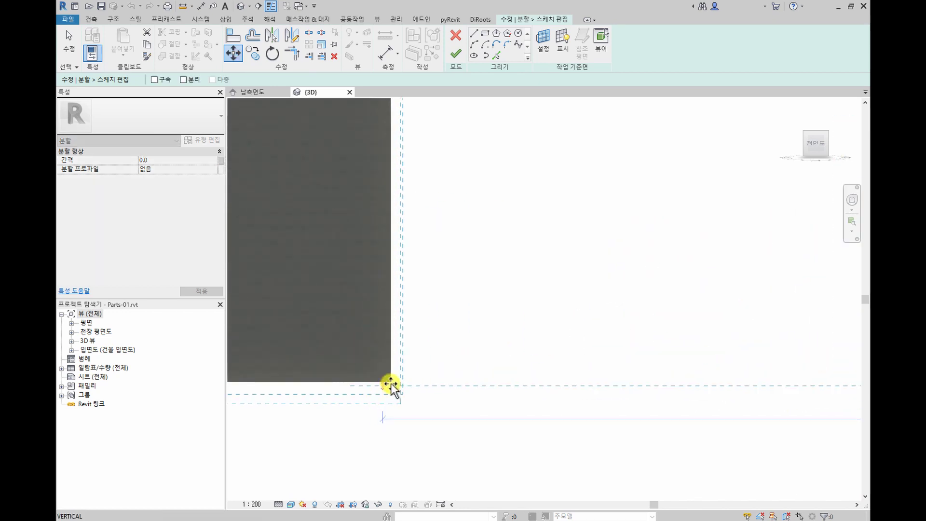
{"action": "left_click", "coordinate": [388, 383]}
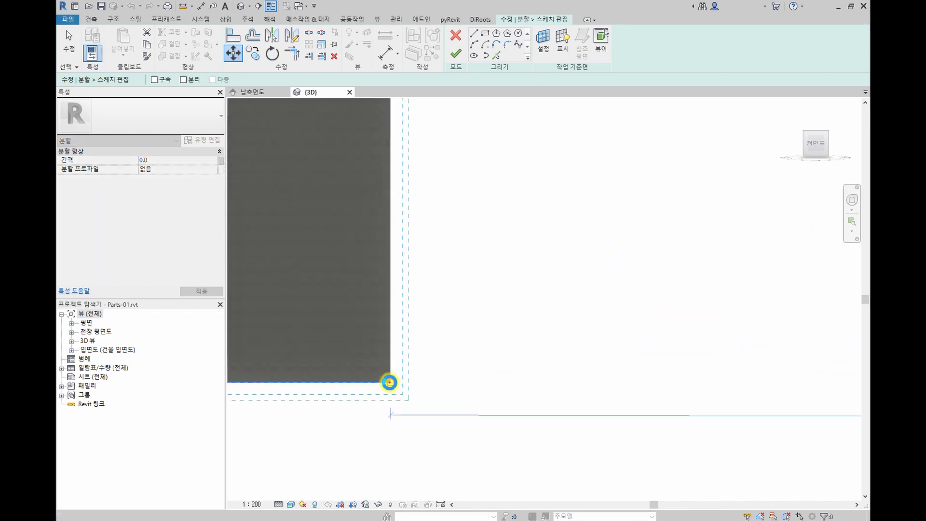
{"action": "scroll", "coordinate": [536, 389], "scroll_direction": "down", "scroll_amount": 2}
{"action": "middle_click_drag", "start_coordinate": [558, 389], "coordinate": [685, 388]}
{"action": "left_click", "coordinate": [596, 388]}
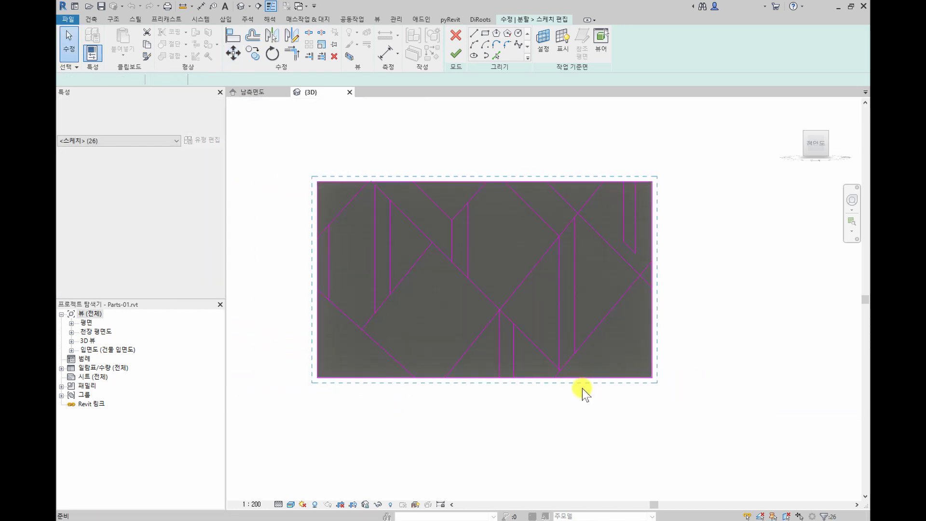
- Delete the four outer rectangle lines of the imported pattern, keeping its inner lines
{"action": "scroll", "coordinate": [591, 385], "scroll_direction": "up", "scroll_amount": 1}
{"action": "scroll", "coordinate": [620, 383], "scroll_direction": "down", "scroll_amount": 1}
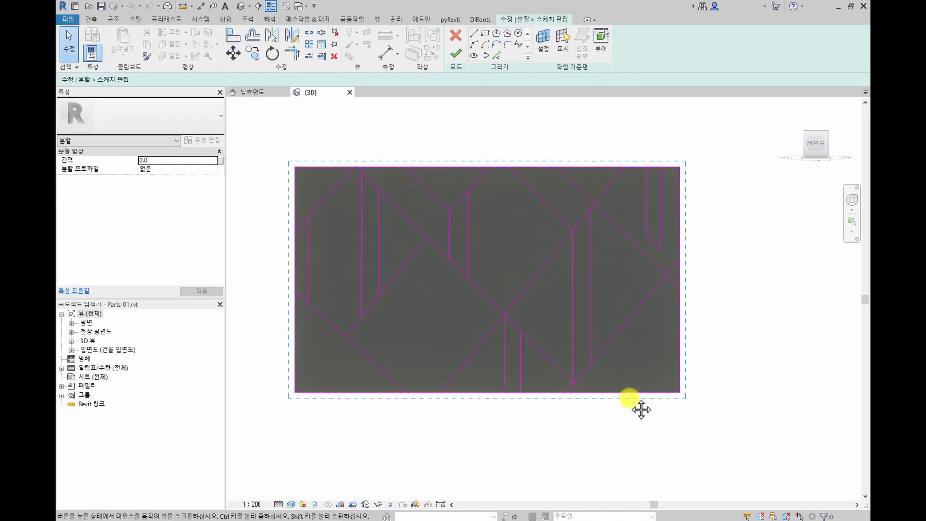
{"action": "key", "text": "Tab"}
{"action": "left_click", "coordinate": [633, 392]}
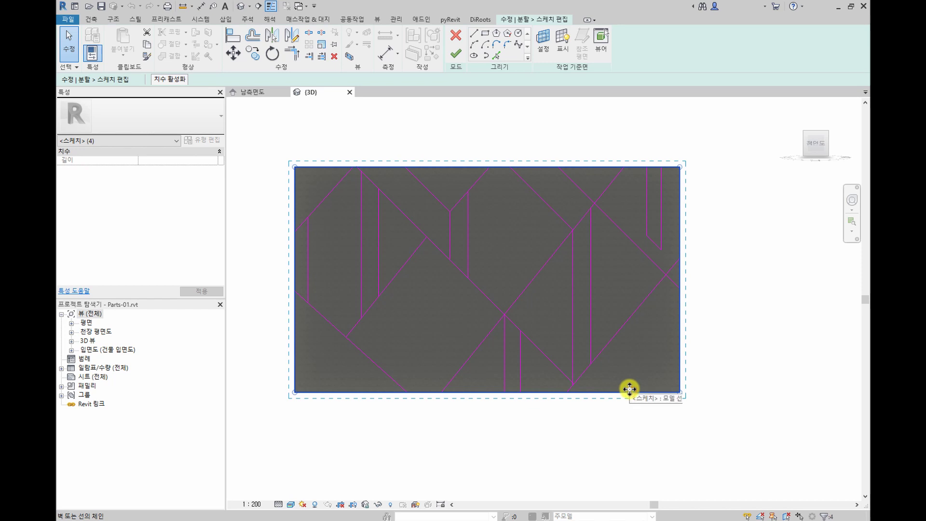
{"action": "key", "text": "Delete"}
- Extend the two diagonal pattern lines at the layer's left side to the left dashed reference boundary
{"action": "scroll", "coordinate": [324, 360], "scroll_direction": "up", "scroll_amount": 1}
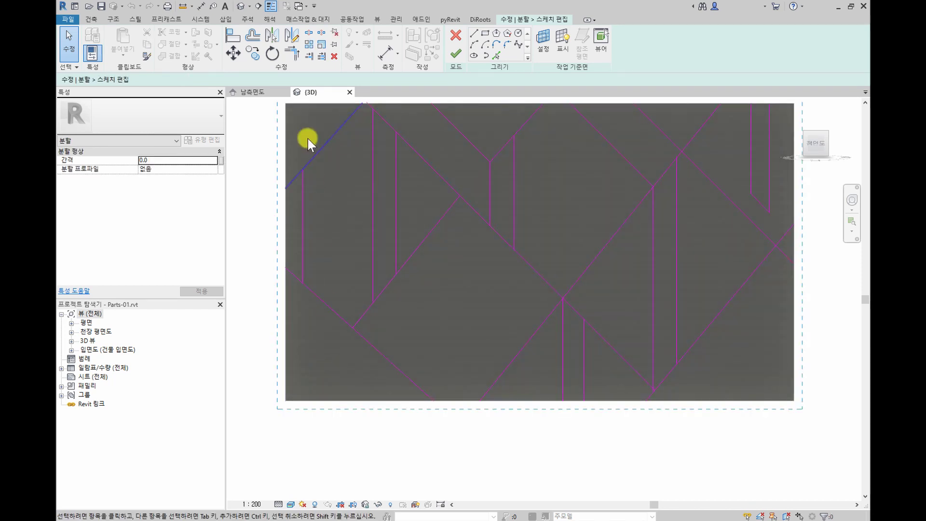
{"action": "middle_click_drag", "start_coordinate": [311, 151], "coordinate": [350, 248]}
{"action": "key", "text": "d"}
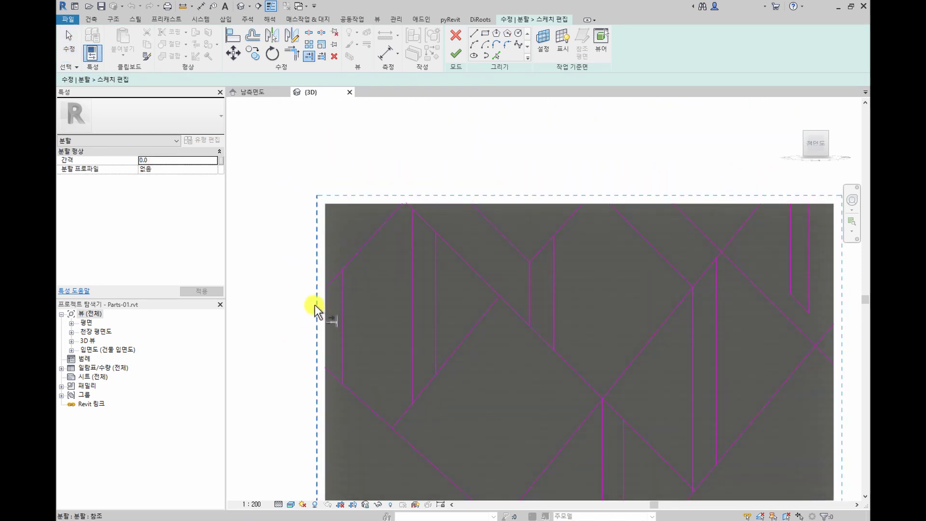
{"action": "left_click", "coordinate": [334, 277]}
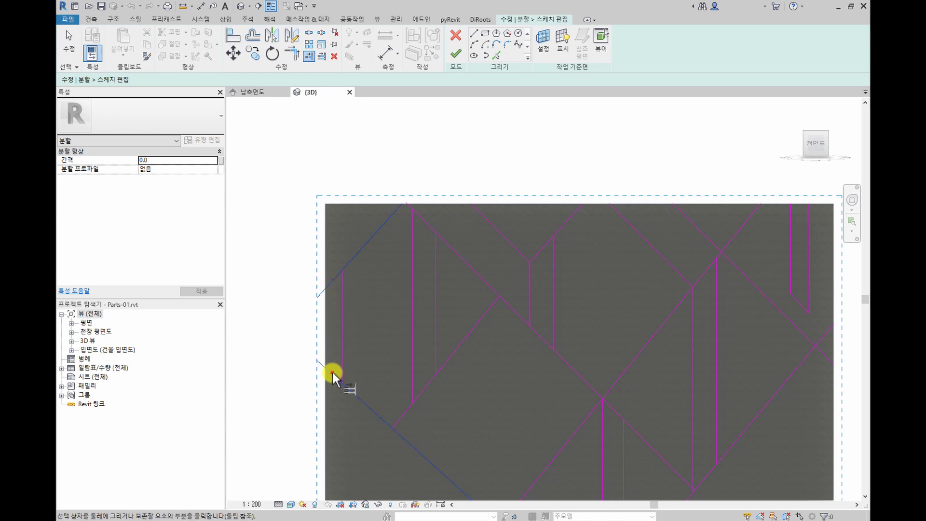
{"action": "left_click", "coordinate": [333, 372]}
- Extend the pattern lines meeting the layer's top and right edges to the upper and right dashed reference boundaries
{"action": "left_click", "coordinate": [447, 193]}
{"action": "left_click", "coordinate": [743, 219]}
{"action": "left_click", "coordinate": [791, 230]}
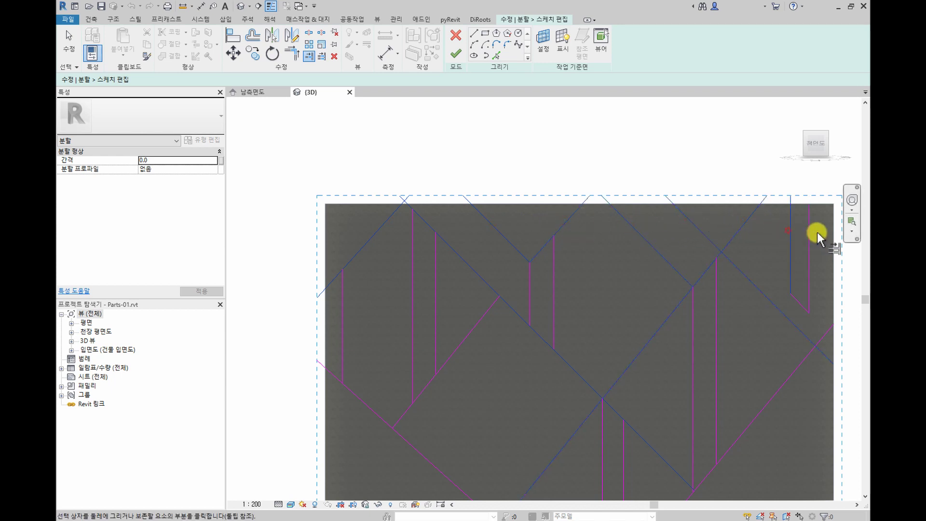
{"action": "left_click", "coordinate": [809, 235]}
{"action": "middle_click_drag", "start_coordinate": [809, 235], "coordinate": [558, 193]}
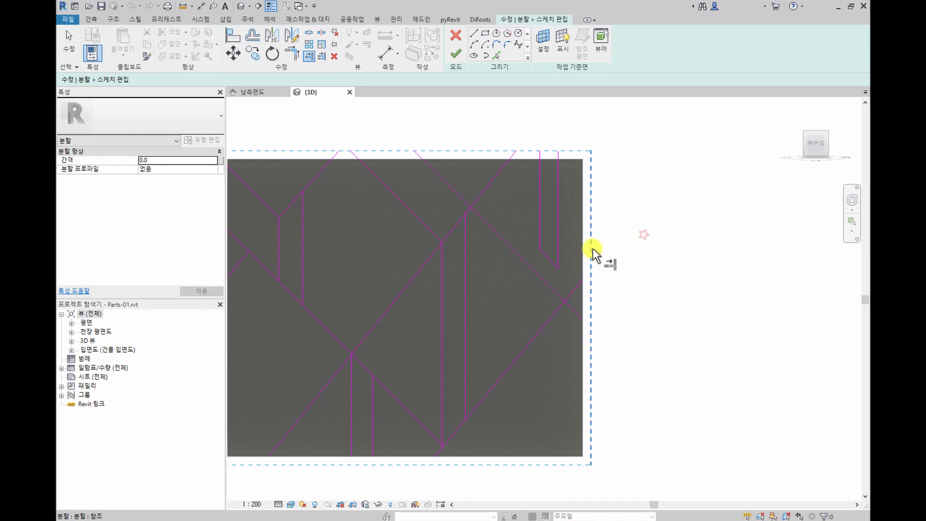
{"action": "left_click", "coordinate": [571, 299]}
- Extend the diagonal and vertical pattern lines along the layer's lower edge to the bottom dashed reference boundary
{"action": "middle_click_drag", "start_coordinate": [520, 424], "coordinate": [564, 269]}
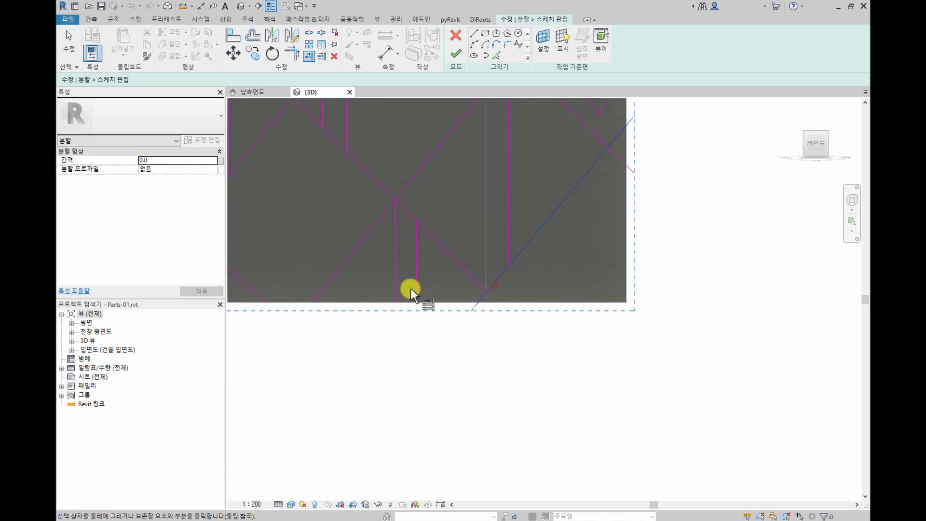
{"action": "left_click", "coordinate": [396, 290]}
{"action": "left_click", "coordinate": [326, 289]}
{"action": "left_click", "coordinate": [257, 294]}
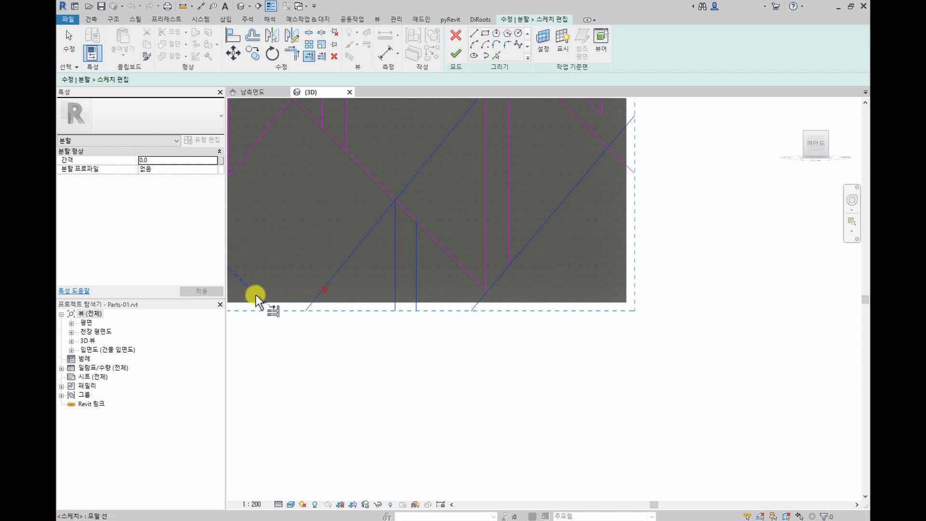
{"action": "left_click", "coordinate": [485, 264]}
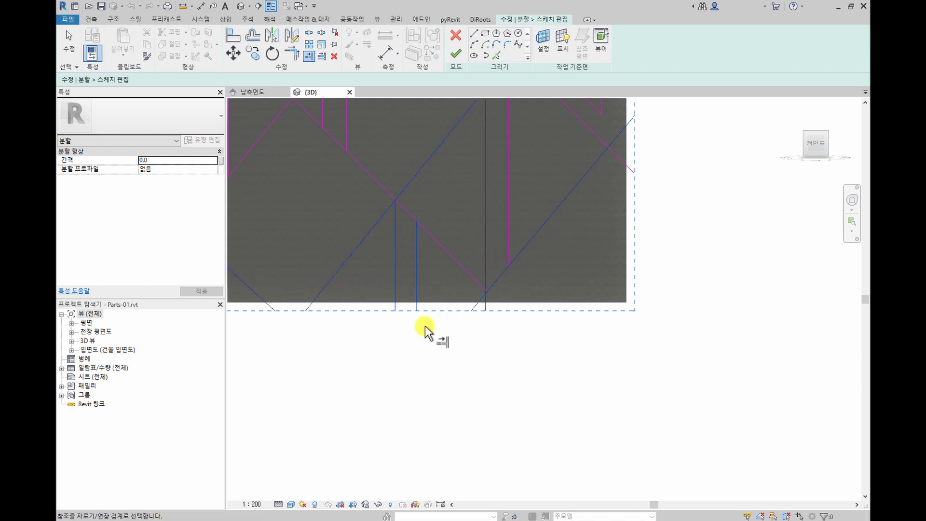
{"action": "scroll", "coordinate": [425, 325], "scroll_direction": "down", "scroll_amount": 2}
{"action": "left_click", "coordinate": [292, 257]}
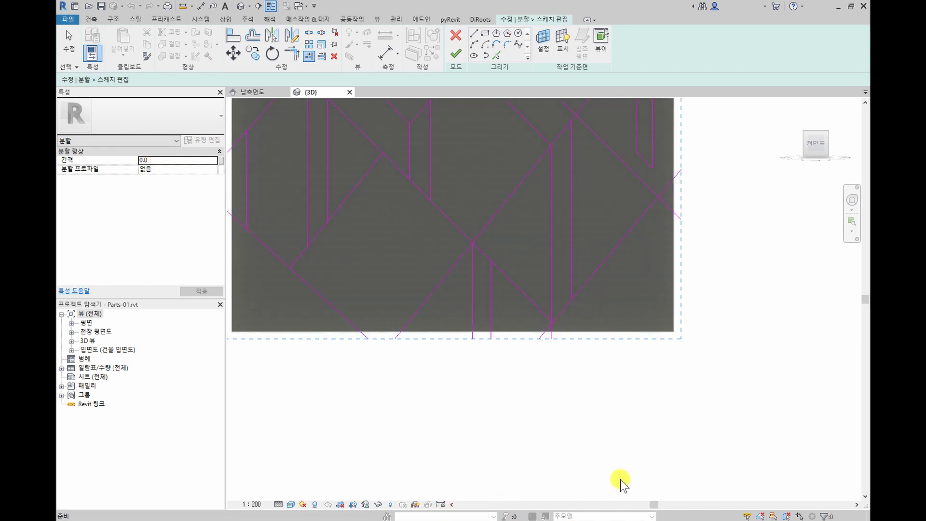
{"action": "key", "text": "Escape"}
- Extend the remaining long diagonal that ends near the layer's lower-right part to the bottom dashed reference boundary
{"action": "middle_click_drag", "start_coordinate": [493, 341], "coordinate": [602, 430]}
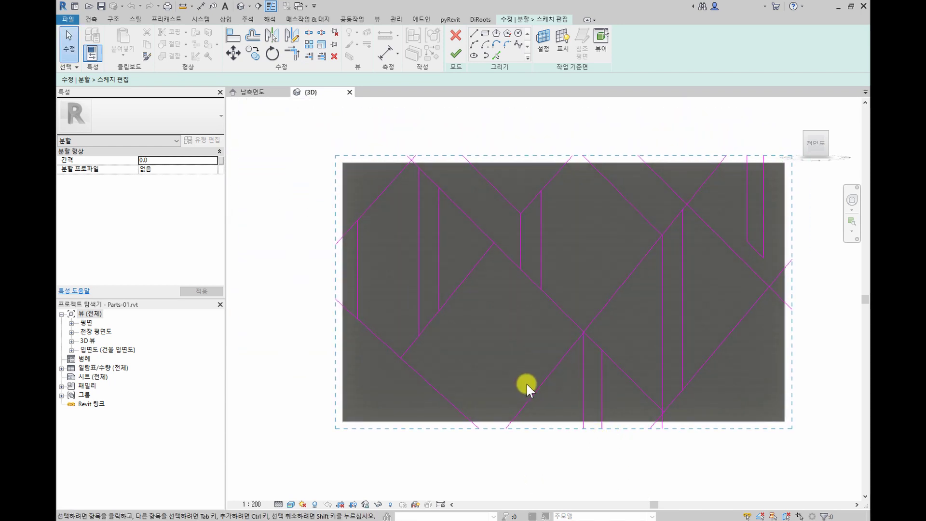
{"action": "left_click_drag", "start_coordinate": [483, 242], "coordinate": [493, 244]}
{"action": "left_click_drag", "start_coordinate": [413, 353], "coordinate": [401, 358]}
{"action": "key", "text": "Return"}
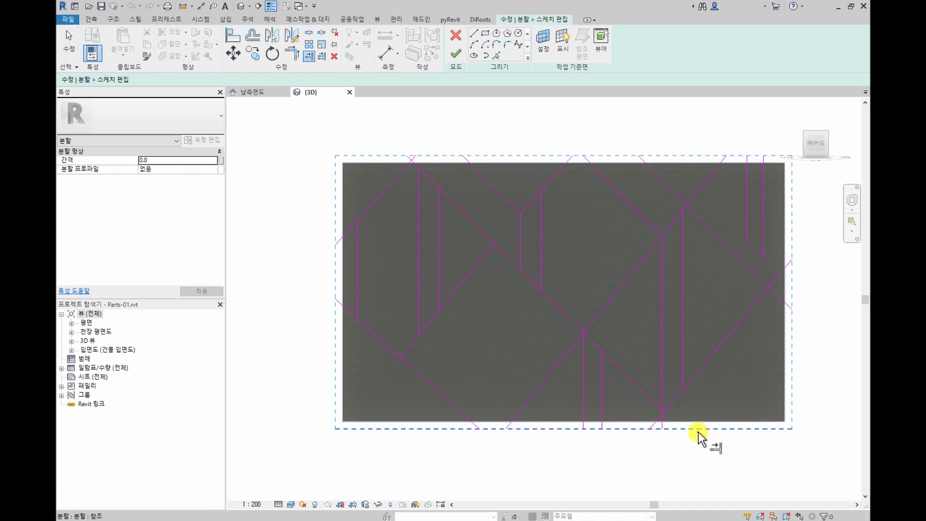
{"action": "left_click", "coordinate": [638, 387]}
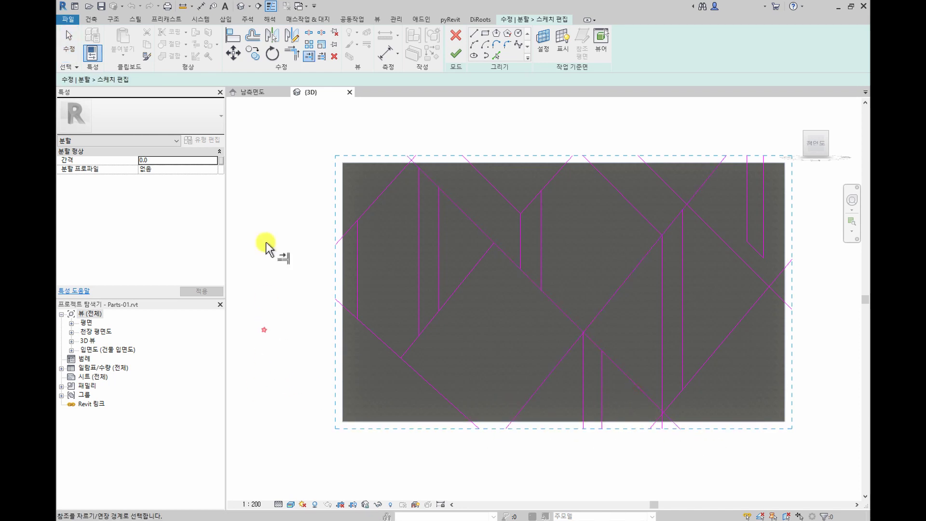
{"action": "key", "text": "Escape"}
{"action": "key", "text": "Escape"}
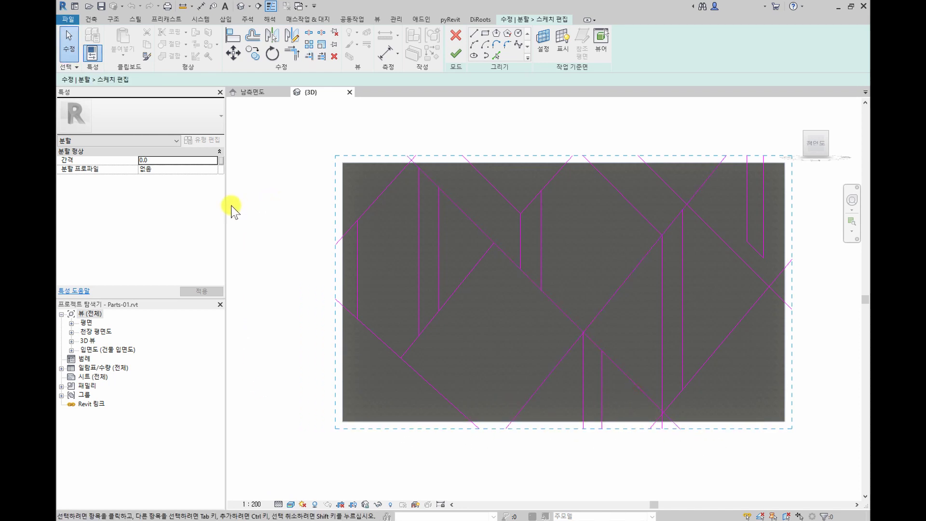
- Set the division gap to 15 and finish both the division sketch and the part division
{"action": "left_click", "coordinate": [196, 158]}
{"action": "type", "text": "15"}
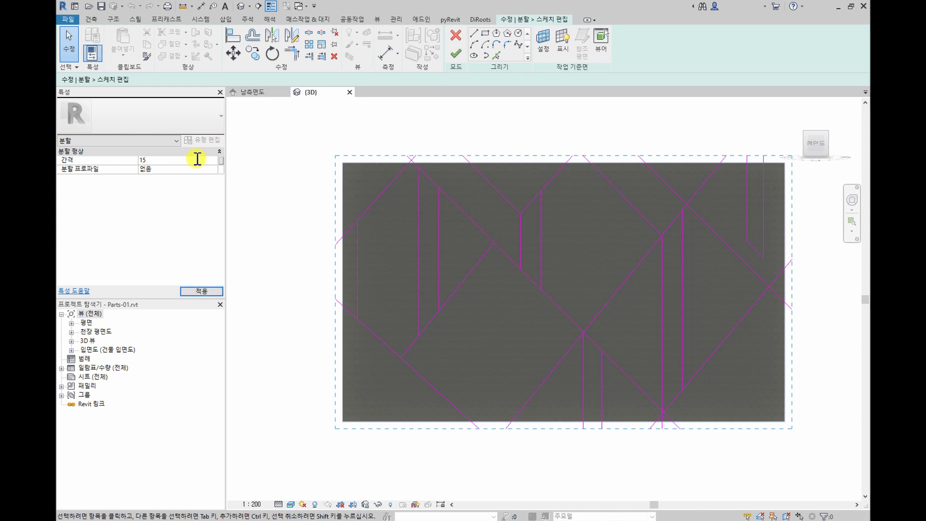
{"action": "key", "text": "Return"}
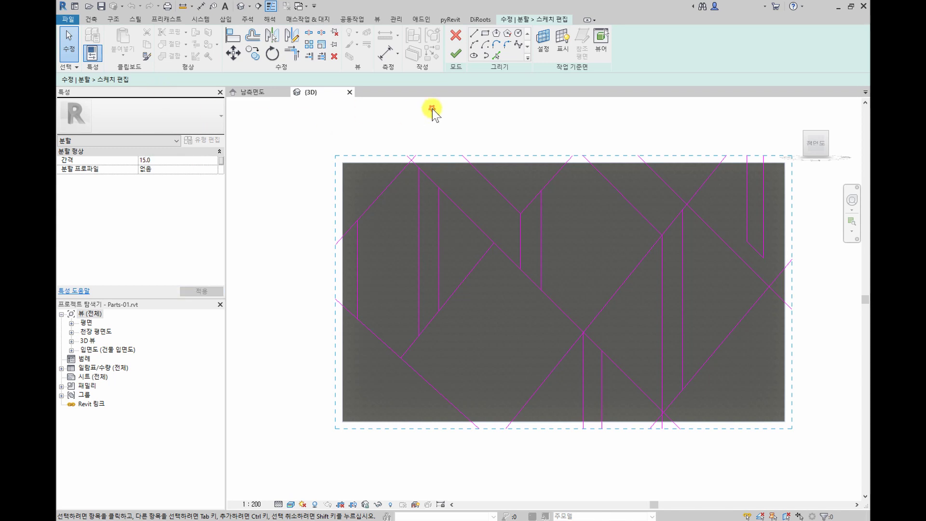
{"action": "left_click", "coordinate": [456, 54]}
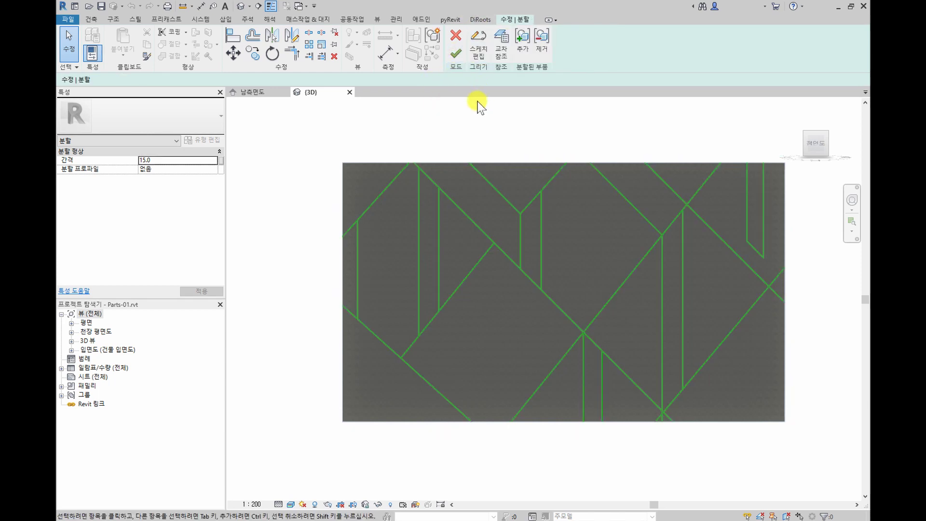
{"action": "left_click", "coordinate": [455, 53]}
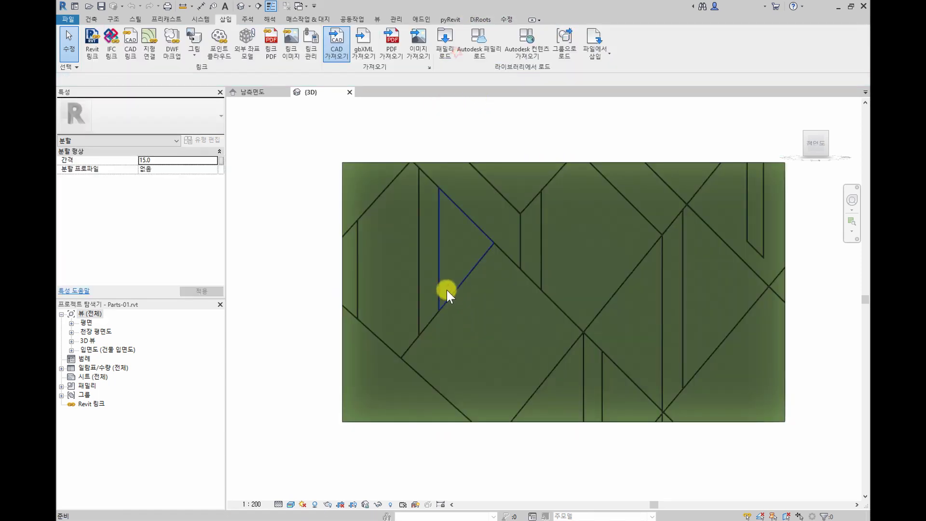
- Examine the gaps between the divided panels and the wall's layered edge from an angled 3D view
{"action": "scroll", "coordinate": [552, 236], "scroll_direction": "up", "scroll_amount": 8}
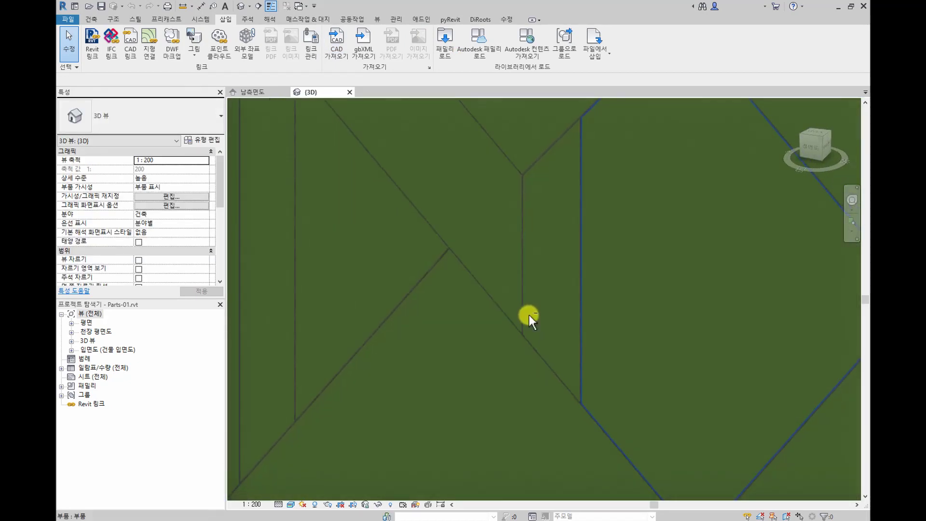
{"action": "scroll", "coordinate": [529, 318], "scroll_direction": "down", "scroll_amount": 5}
{"action": "mouse_move", "coordinate": [531, 320]}
{"action": "middle_mouse_down", "text": "shift"}
{"action": "mouse_move", "coordinate": [577, 314]}
{"action": "mouse_move", "coordinate": [564, 418]}
{"action": "mouse_move", "coordinate": [562, 372]}
{"action": "mouse_move", "coordinate": [612, 352]}
{"action": "middle_mouse_up", "text": "shift"}
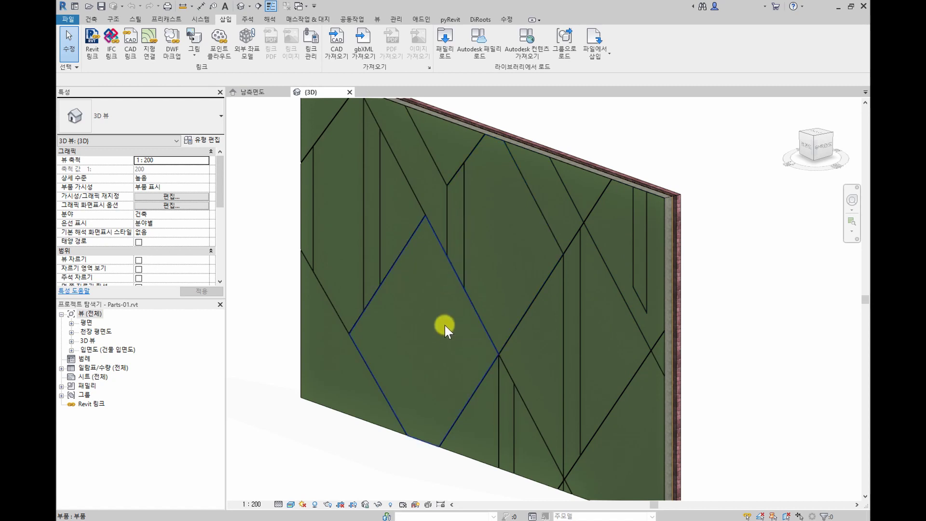
{"action": "scroll", "coordinate": [534, 397], "scroll_direction": "up", "scroll_amount": 5}
{"action": "scroll", "coordinate": [545, 377], "scroll_direction": "down", "scroll_amount": 3}
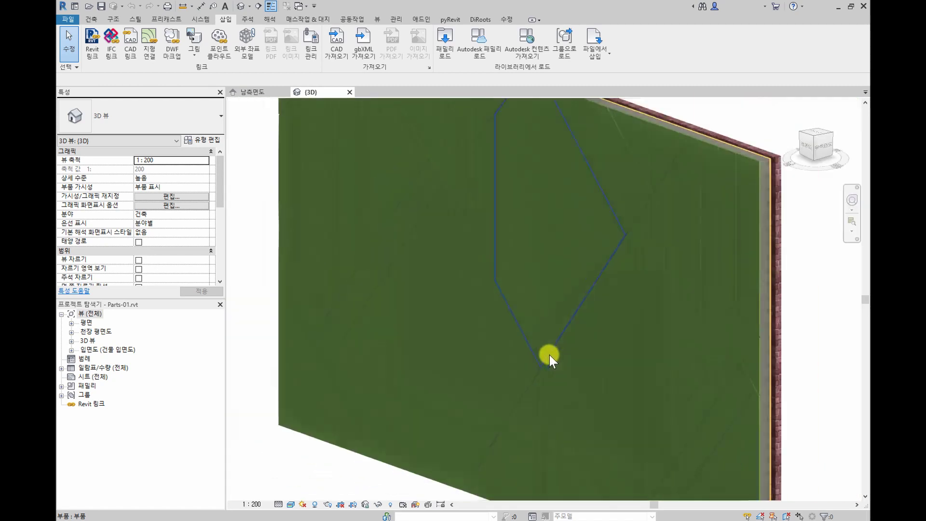
{"action": "scroll", "coordinate": [549, 355], "scroll_direction": "down", "scroll_amount": 5}
{"action": "scroll", "coordinate": [576, 363], "scroll_direction": "up", "scroll_amount": 4}
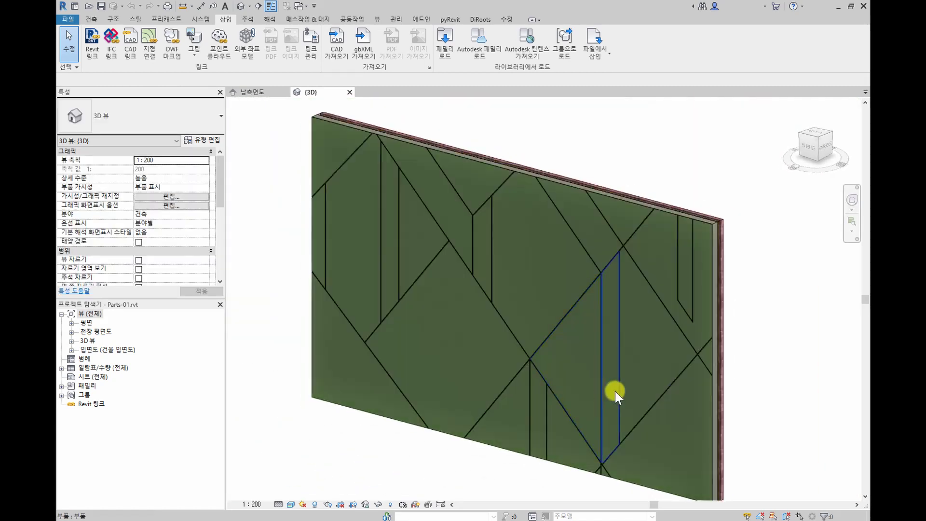
{"action": "middle_click_drag", "start_coordinate": [638, 401], "coordinate": [653, 404]}
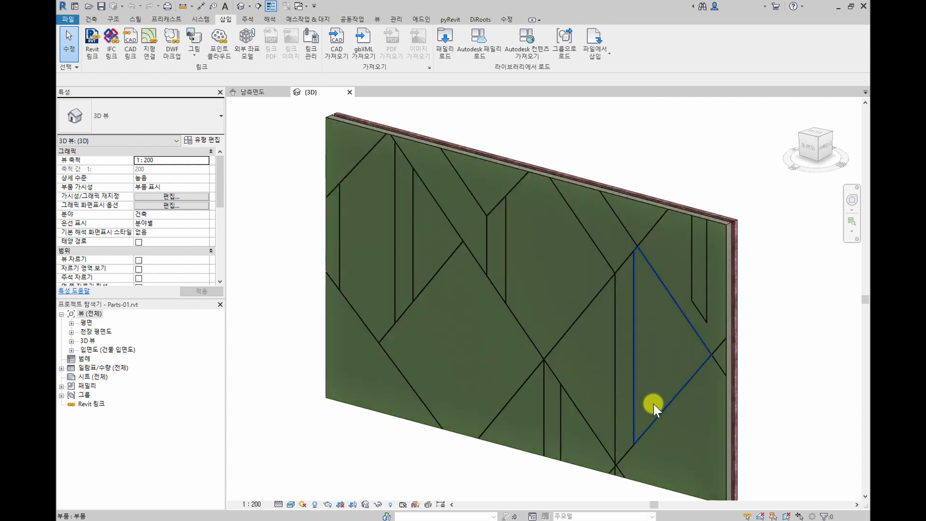
- Turn off material by original for the six narrow vertical panels and the small triangle at the wall's right edge, and assign a material found under "나무"
{"action": "left_click", "coordinate": [721, 357]}
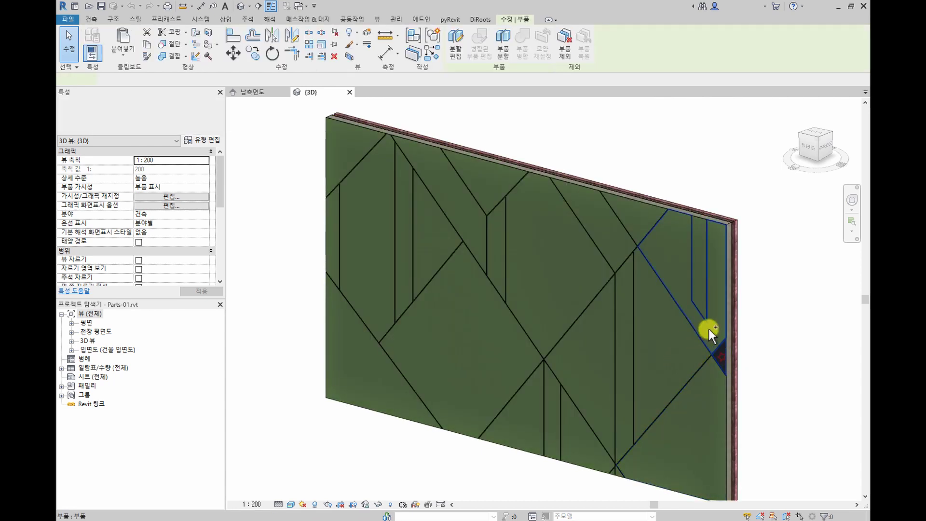
{"action": "left_click", "coordinate": [699, 297], "text": "ctrl"}
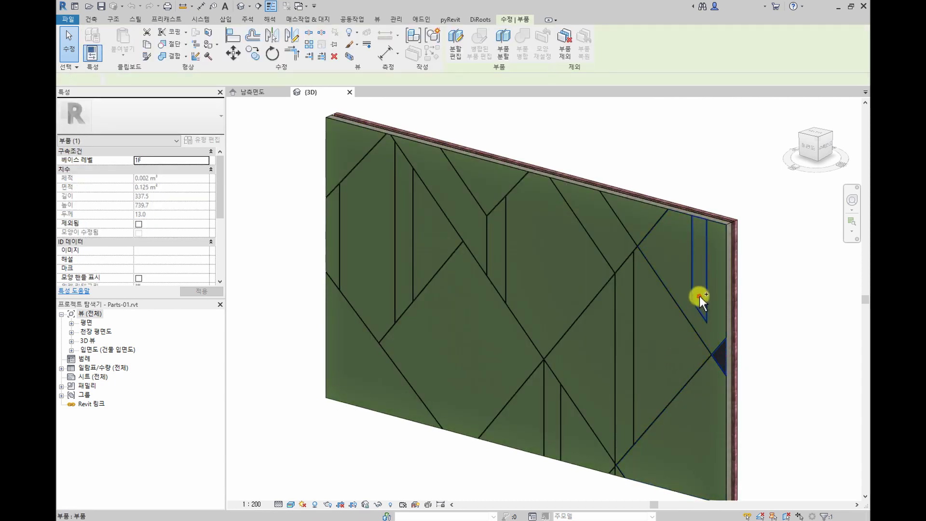
{"action": "left_click", "coordinate": [624, 362], "text": "ctrl"}
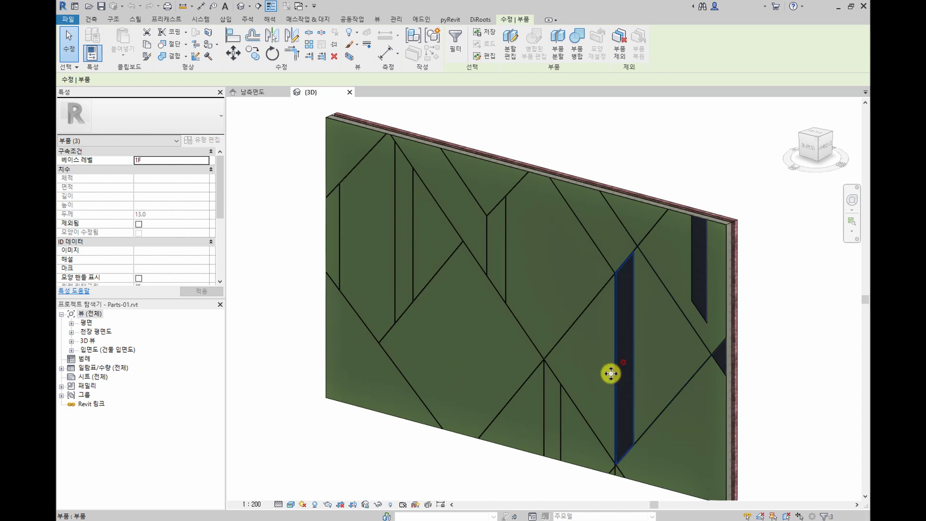
{"action": "left_click", "coordinate": [552, 407], "text": "ctrl"}
{"action": "left_click", "coordinate": [497, 244], "text": "ctrl"}
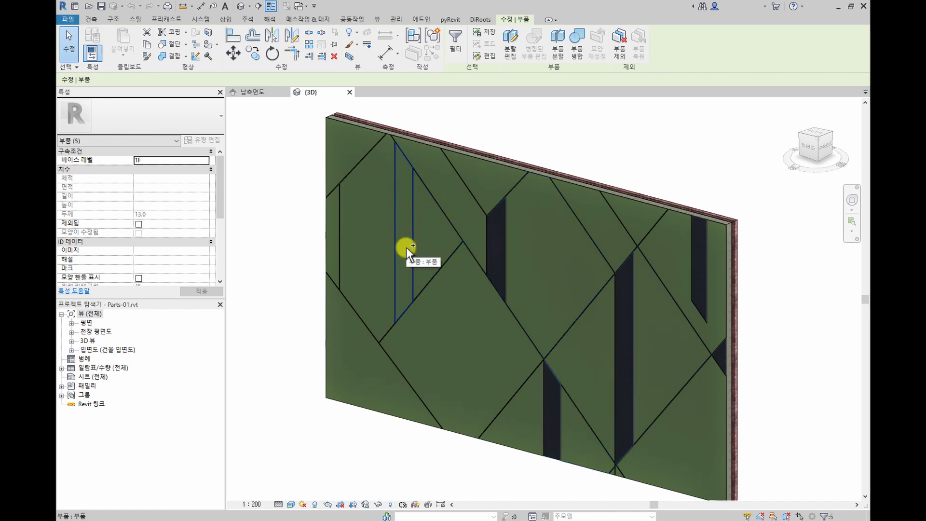
{"action": "left_click", "coordinate": [406, 248], "text": "ctrl"}
{"action": "left_click", "coordinate": [331, 243], "text": "ctrl"}
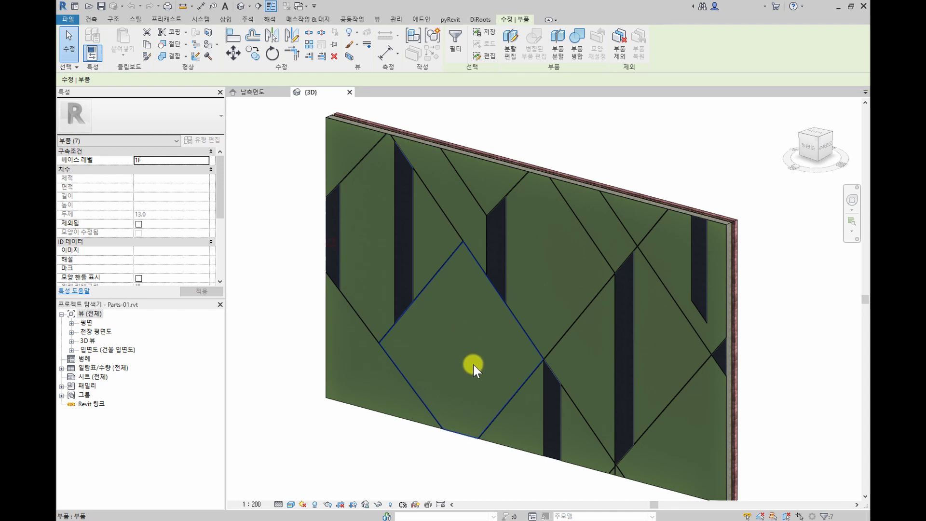
{"action": "middle_click_drag", "start_coordinate": [474, 365], "coordinate": [459, 372], "text": "shift"}
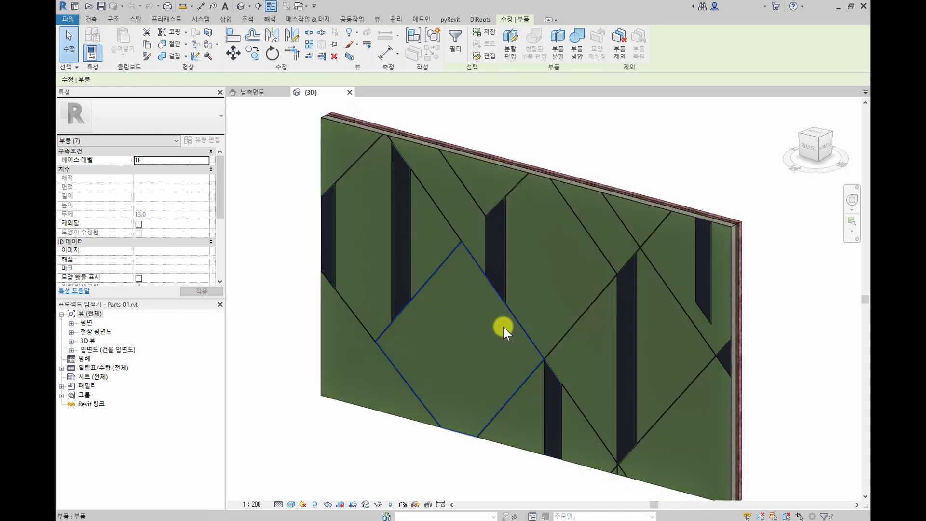
{"action": "scroll", "coordinate": [164, 244], "scroll_direction": "down", "scroll_amount": 4}
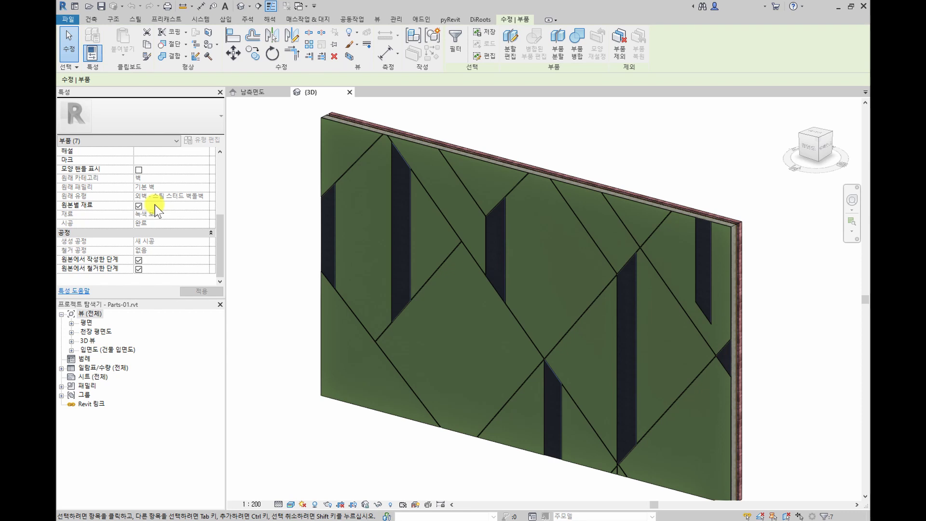
{"action": "left_click", "coordinate": [139, 206]}
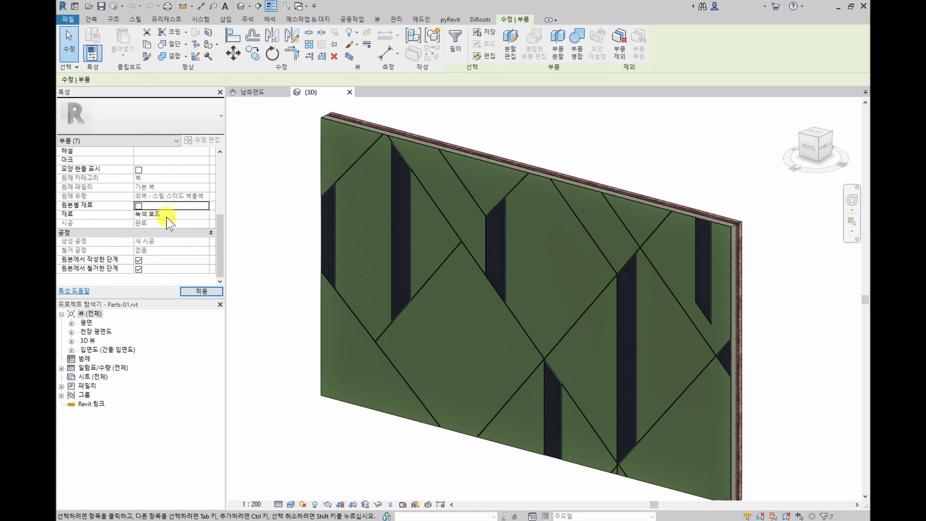
{"action": "left_click", "coordinate": [206, 213]}
{"action": "left_click", "coordinate": [205, 214]}
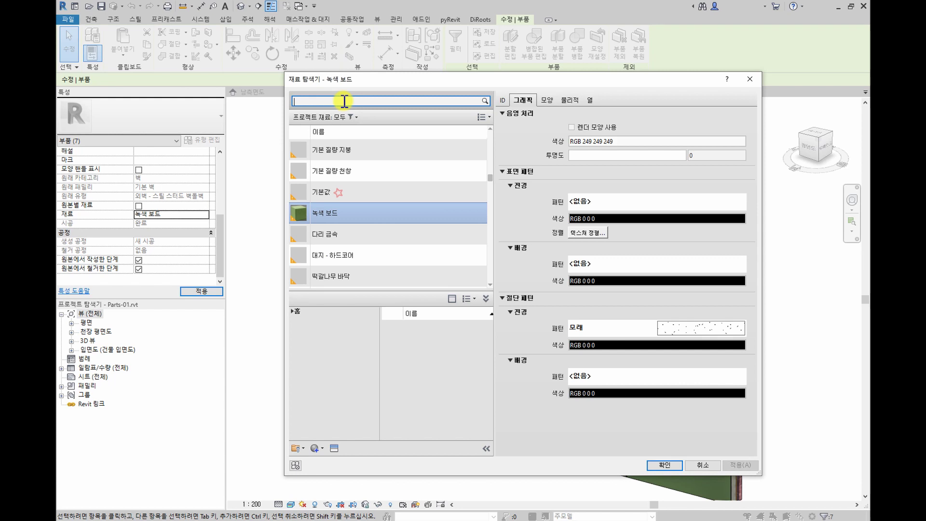
{"action": "type", "text": "나무"}
{"action": "left_click", "coordinate": [332, 193]}
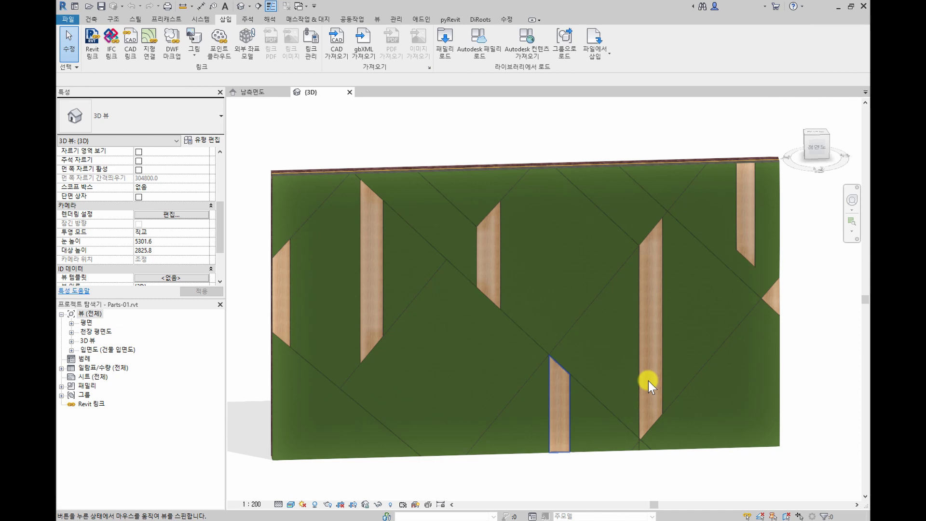
{"action": "middle_click_drag", "start_coordinate": [648, 380], "coordinate": [659, 284], "text": "shift"}
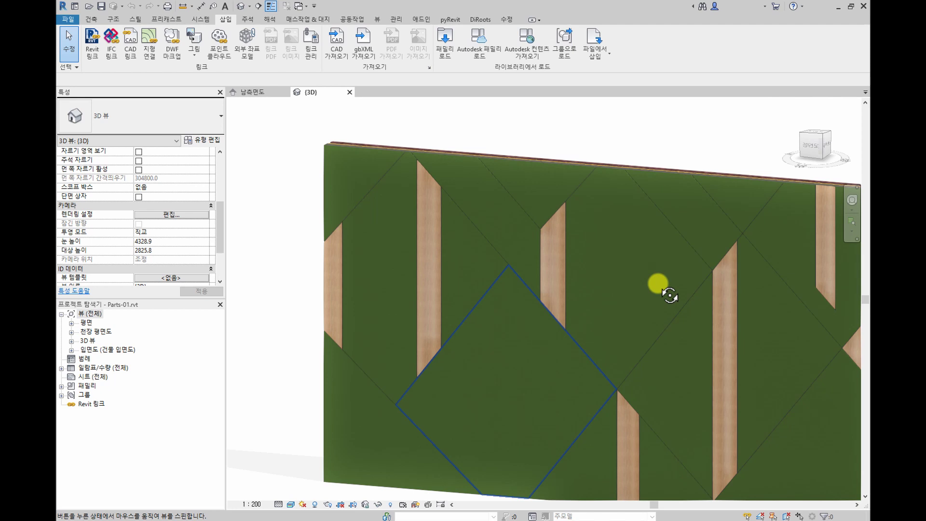
{"action": "middle_click_drag", "start_coordinate": [669, 295], "coordinate": [656, 395], "text": "shift"}
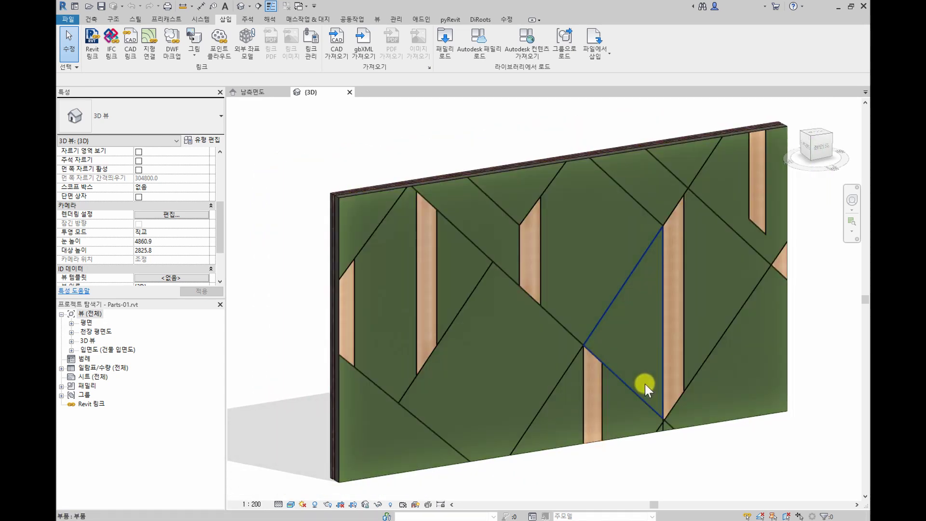